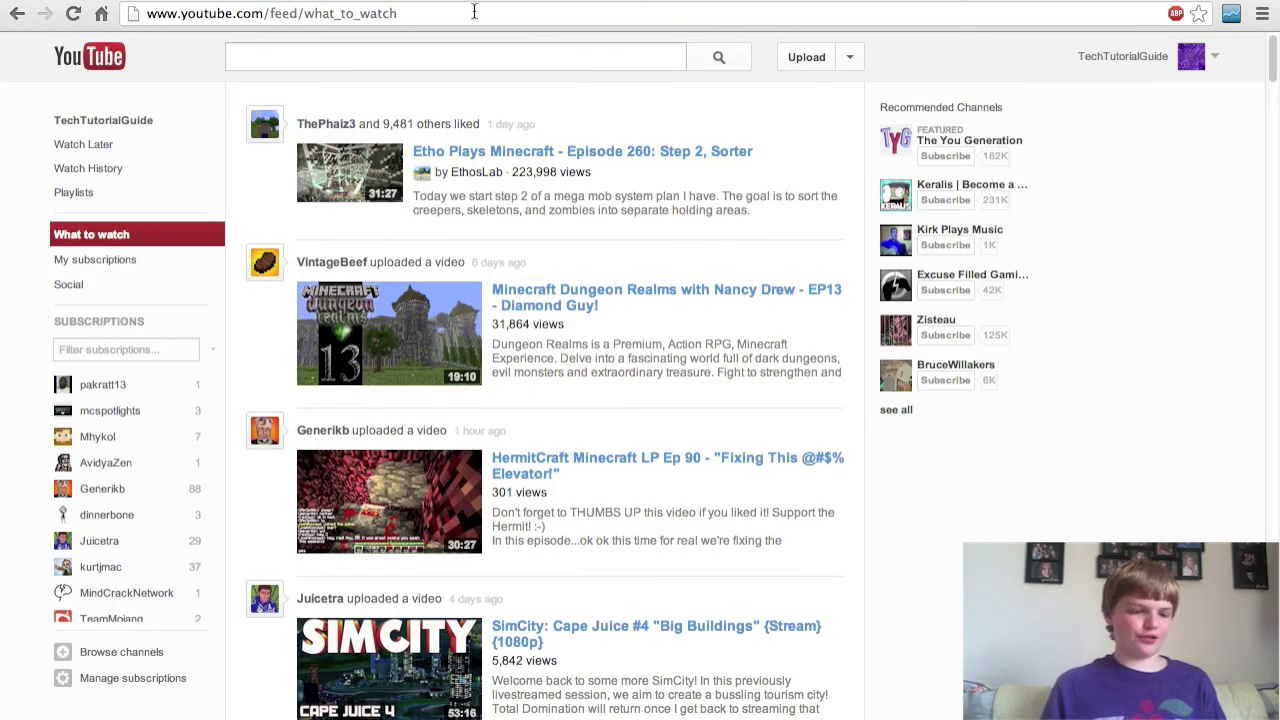
- Go to the onechannel page, choose 'Get the new design', and dismiss the welcome tour
drag(272, 13, 608, 47)
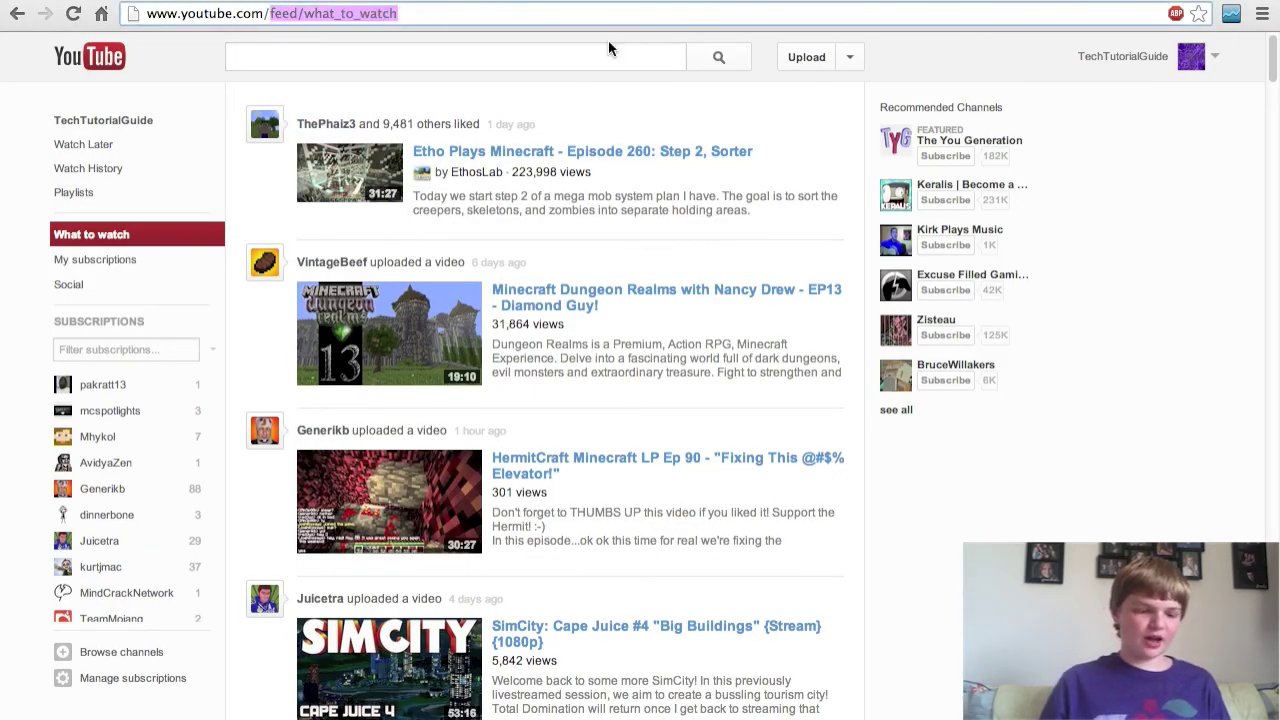
text(onechannel)
key(Return)
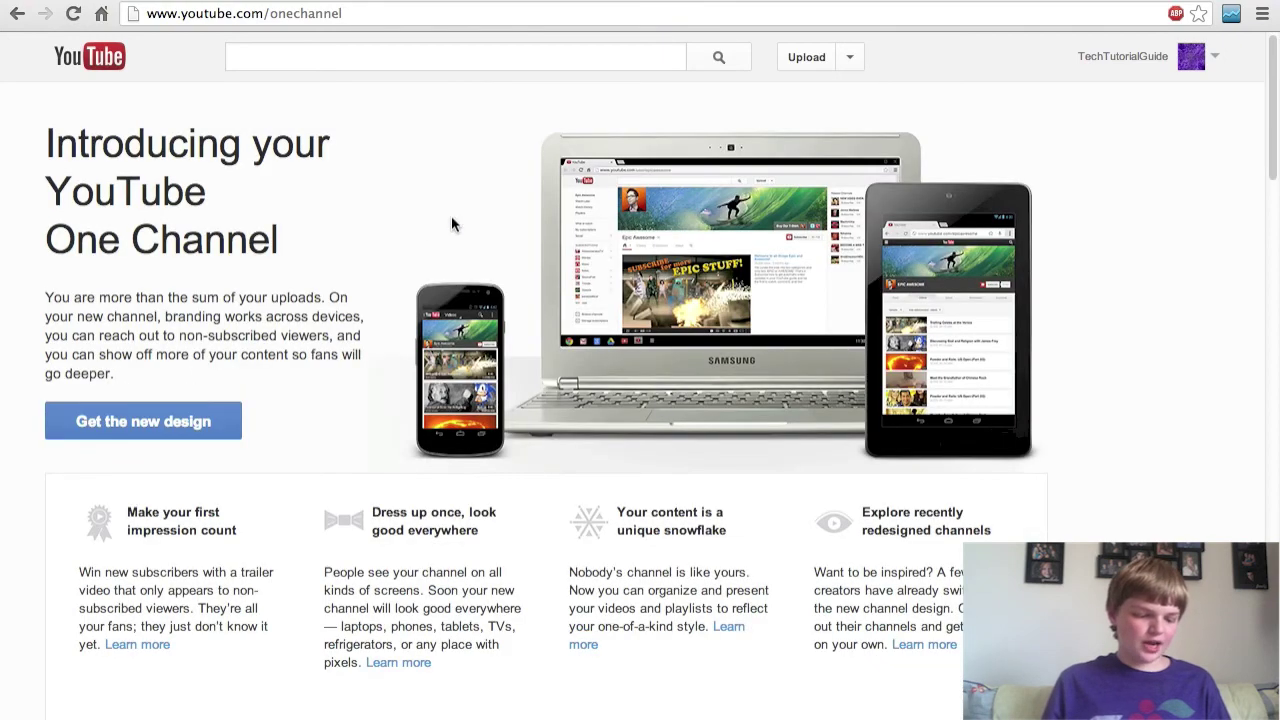
click(150, 428)
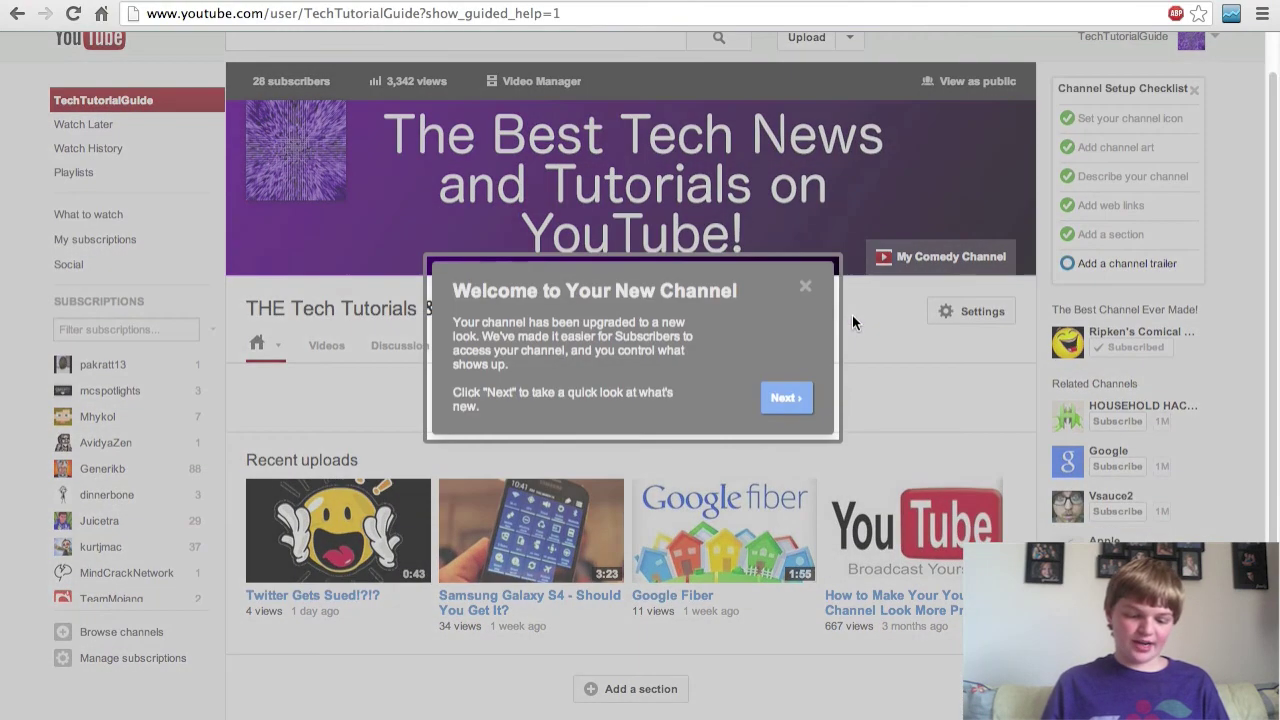
click(852, 315)
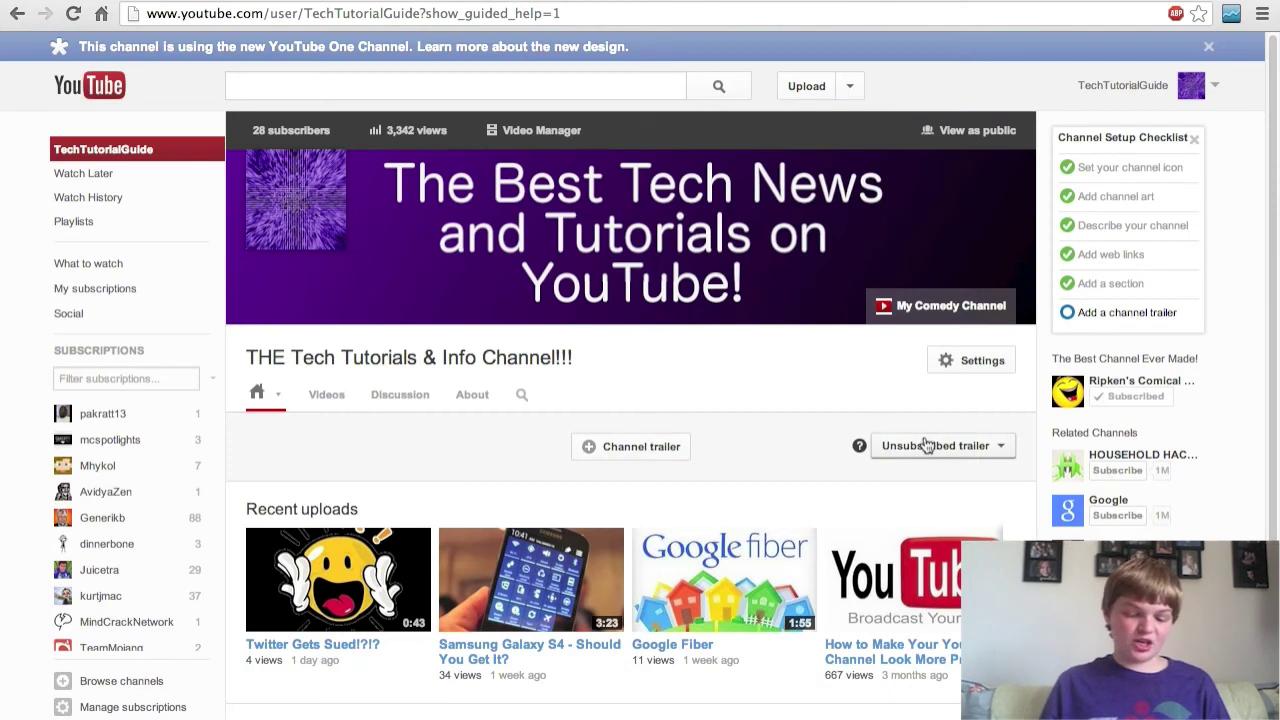
- Pick the 22-second TechTutorialGuide video as the channel trailer and save it
click(606, 443)
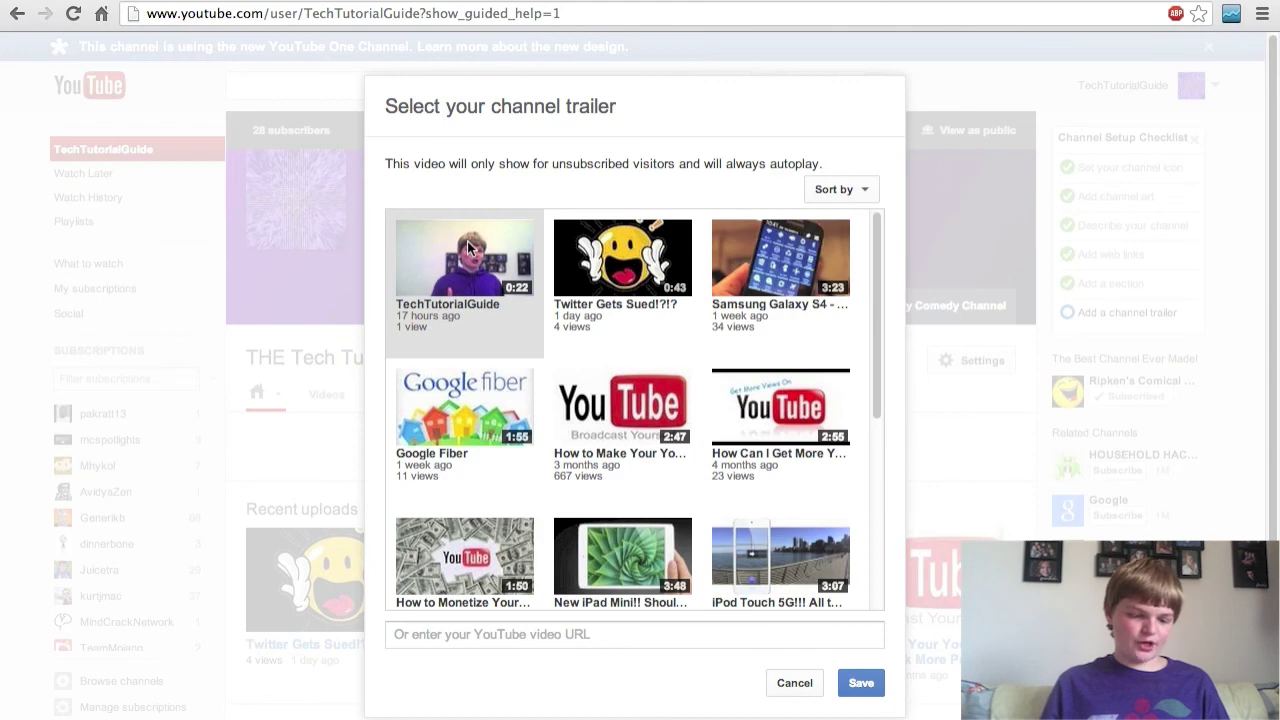
click(468, 247)
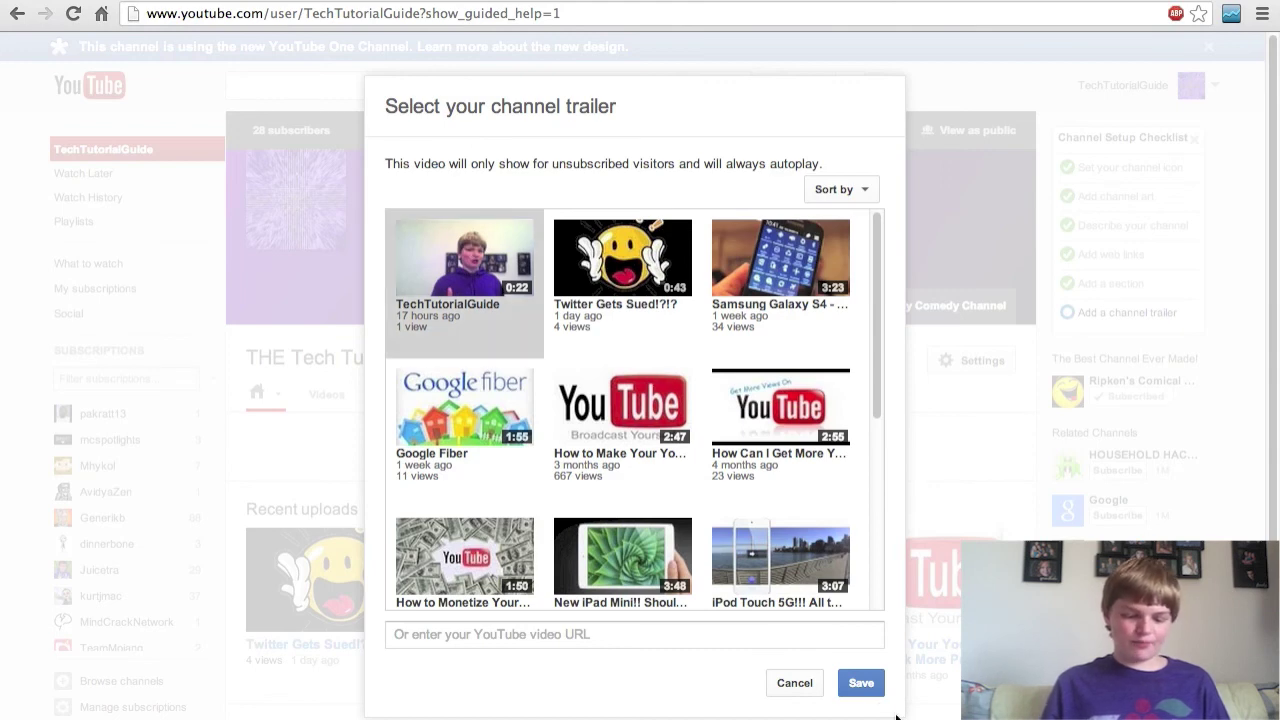
click(861, 682)
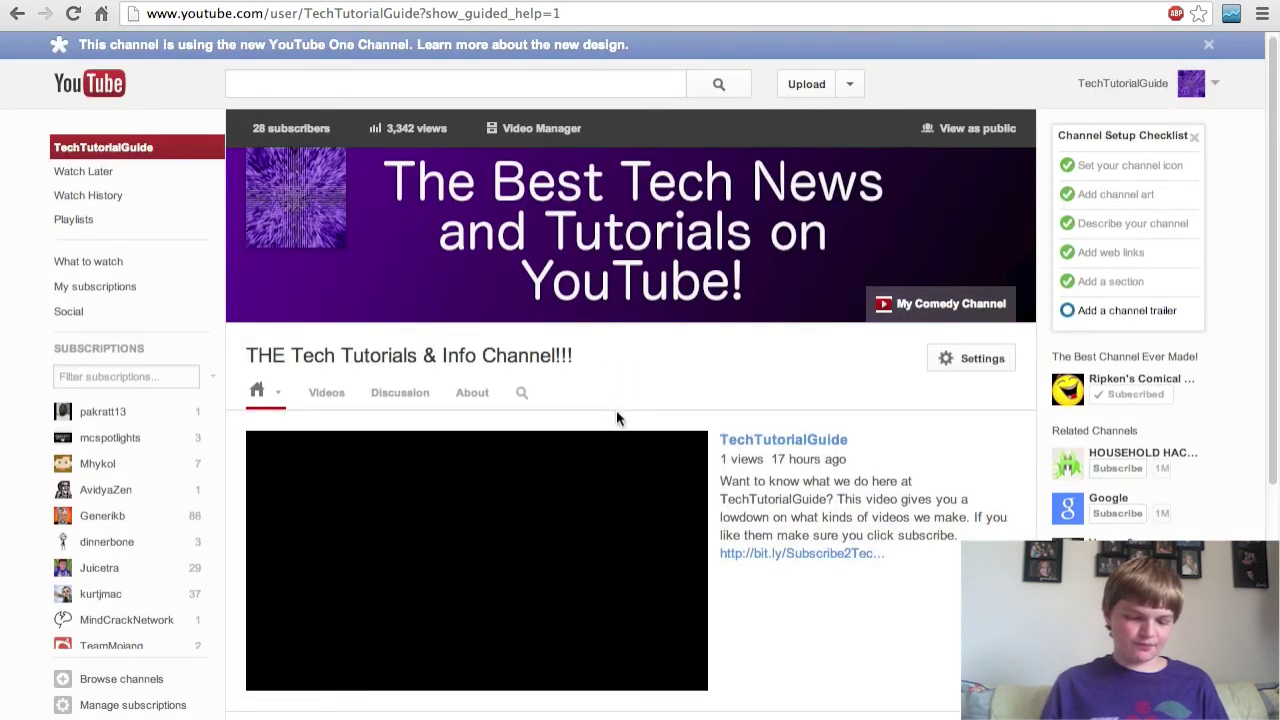
scroll(617, 418, down, 2)
mouse_move(750, 358)
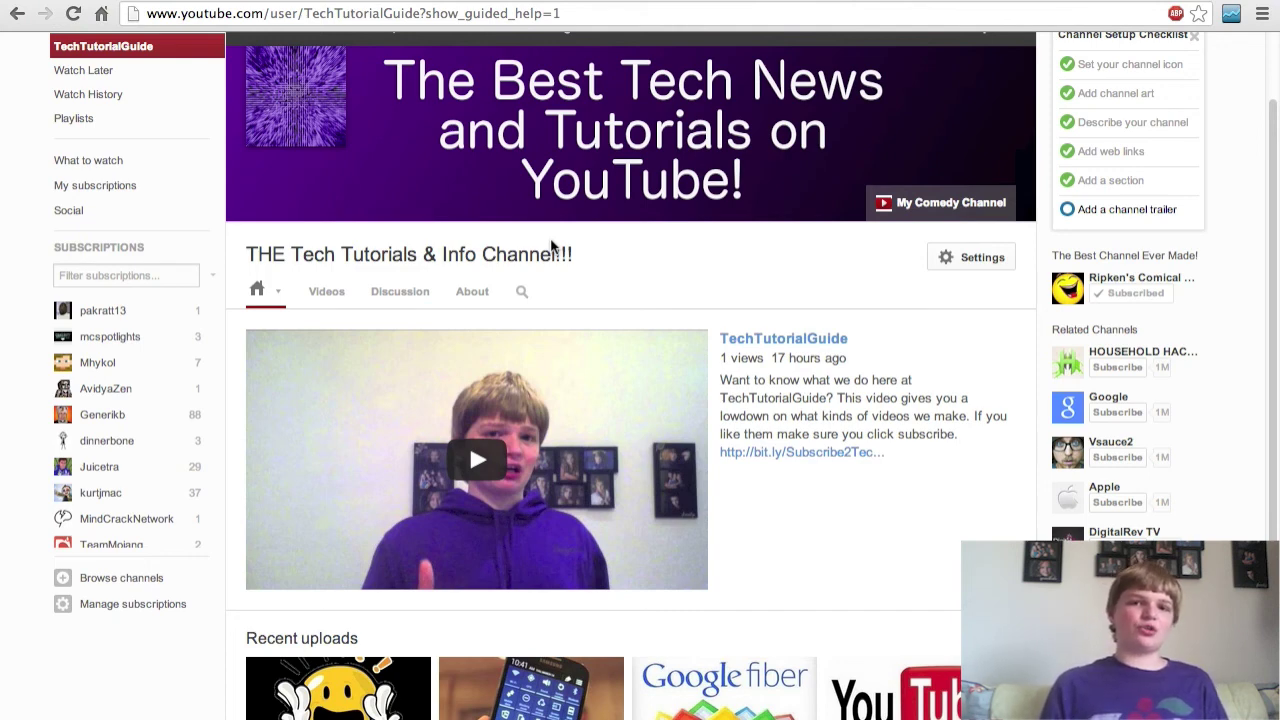
- Scroll the channel page and highlight the trailer's description paragraph
scroll(571, 400, down, 5)
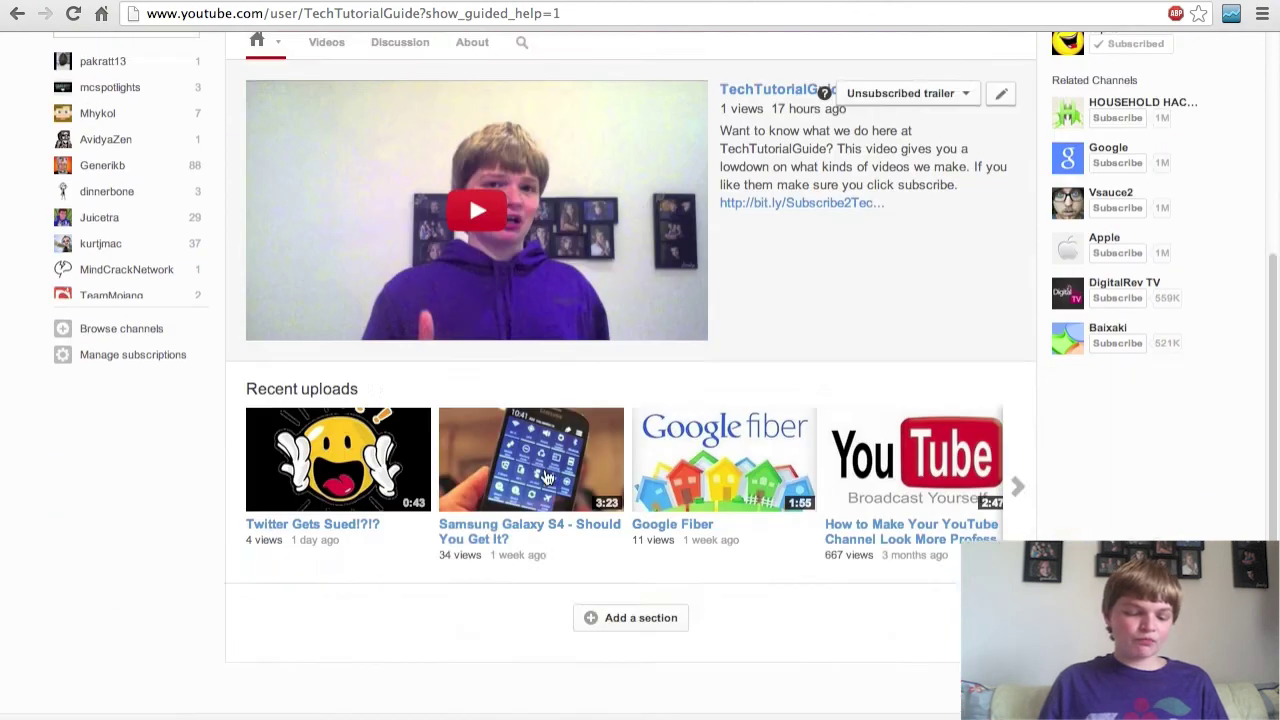
scroll(580, 200, up, 5)
scroll(580, 152, up, 1)
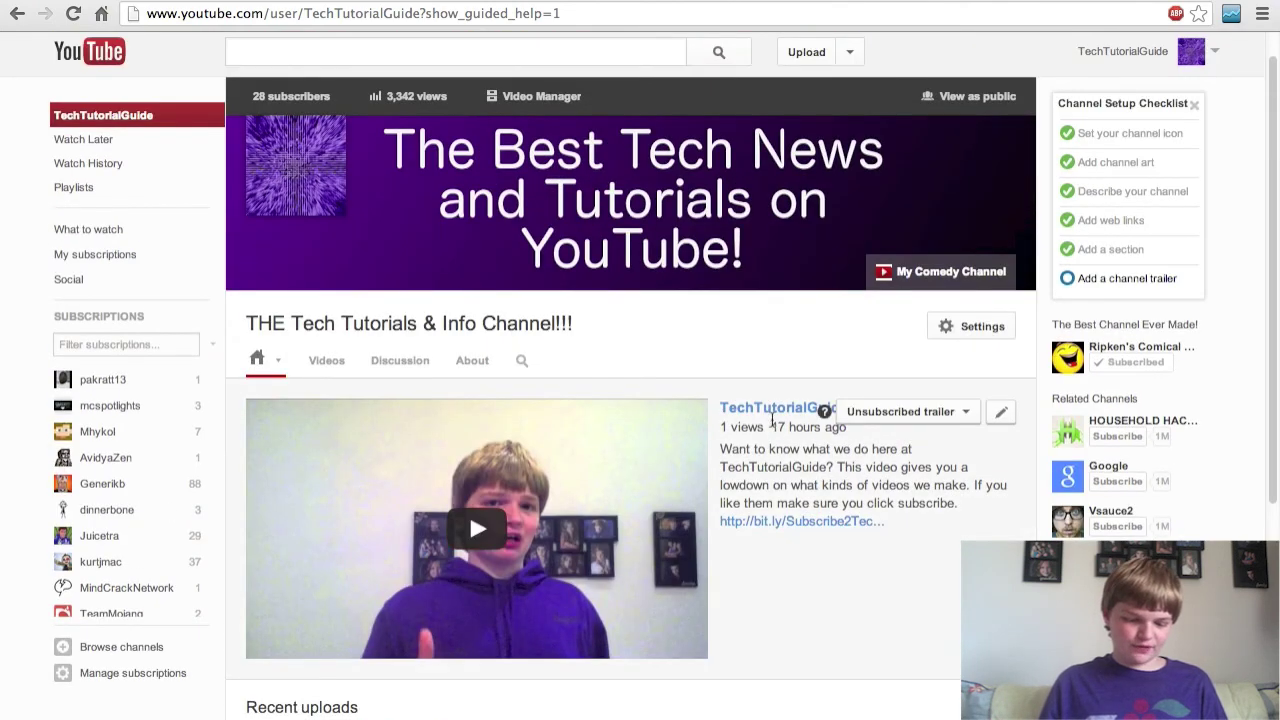
triple_click(757, 474)
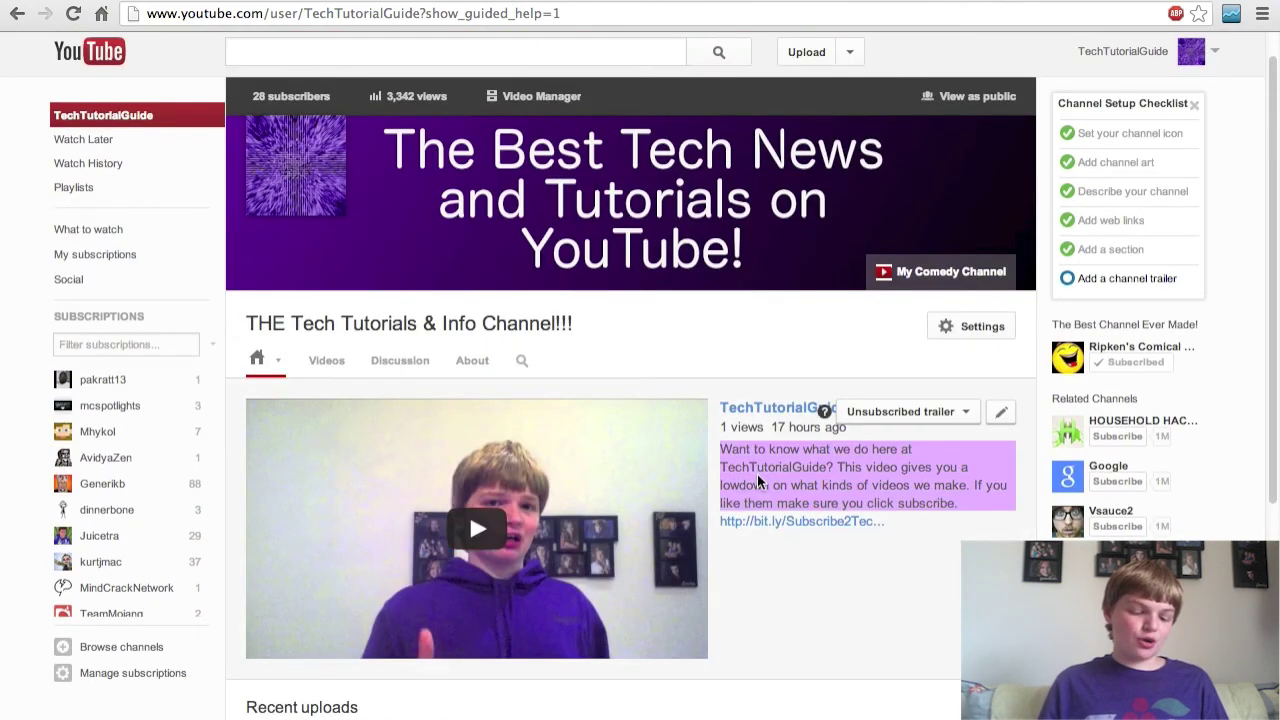
triple_click(810, 453)
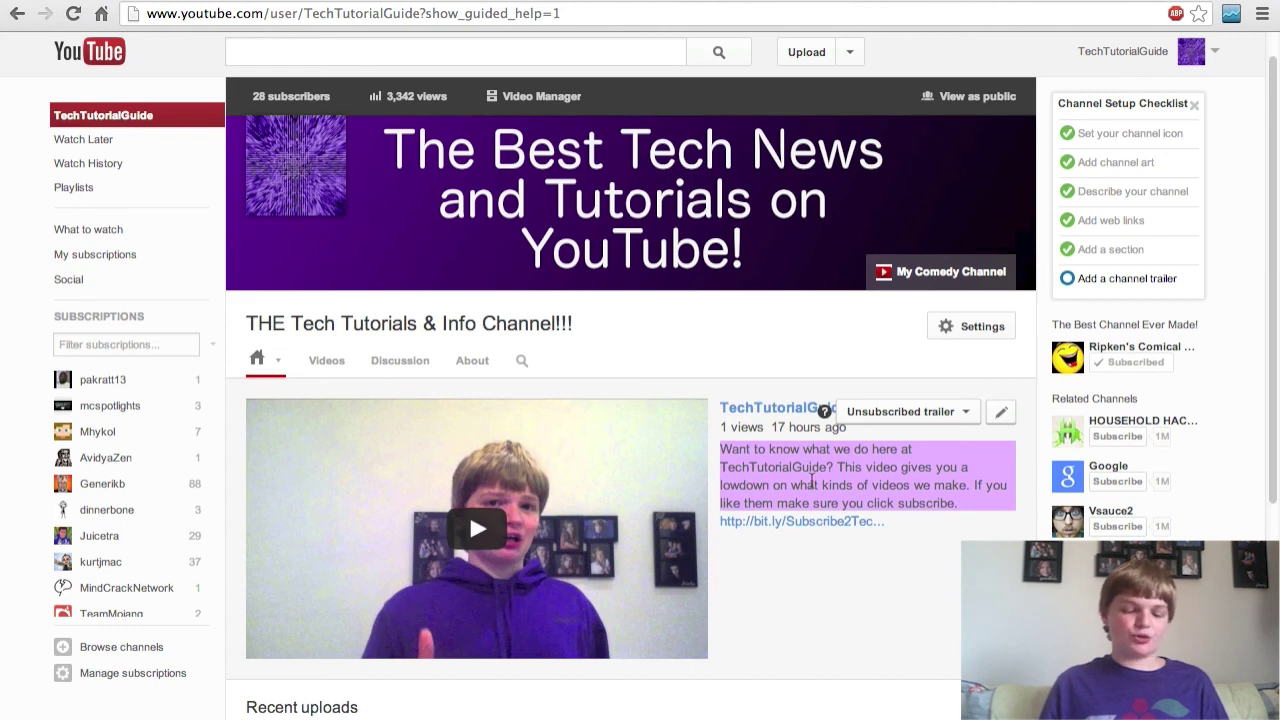
click(812, 482)
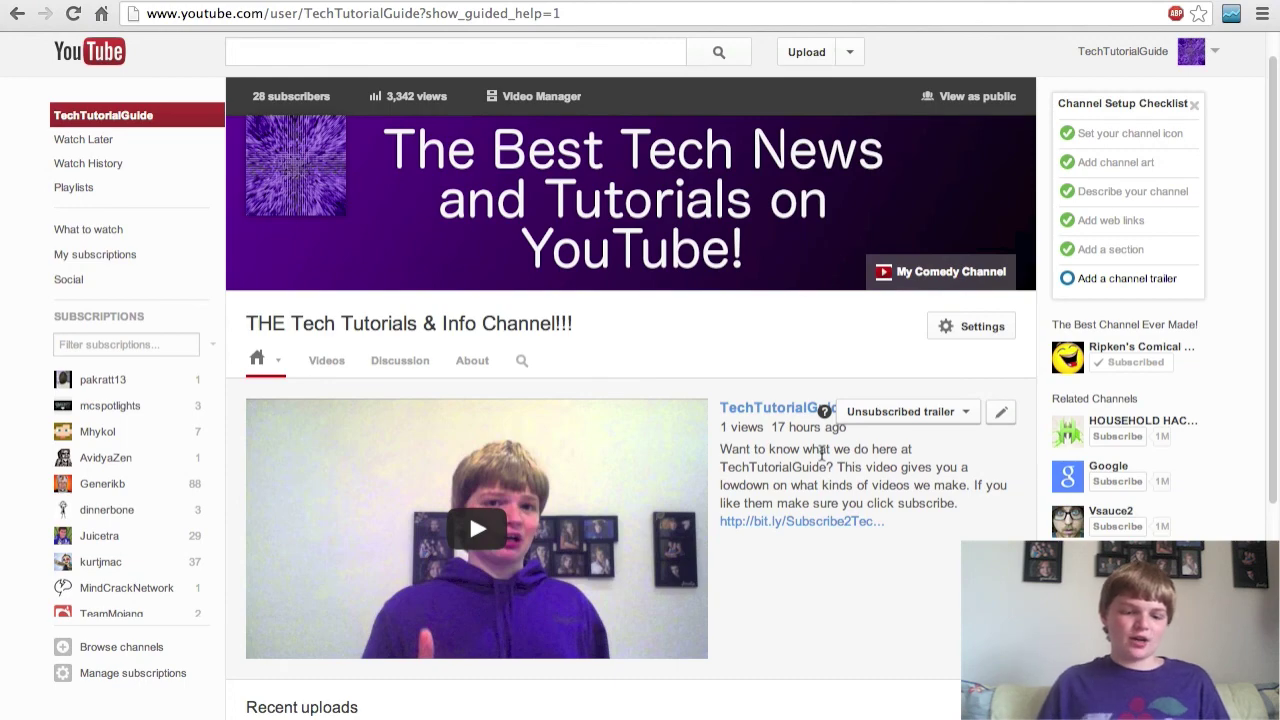
scroll(822, 452, down, 5)
scroll(822, 452, up, 6)
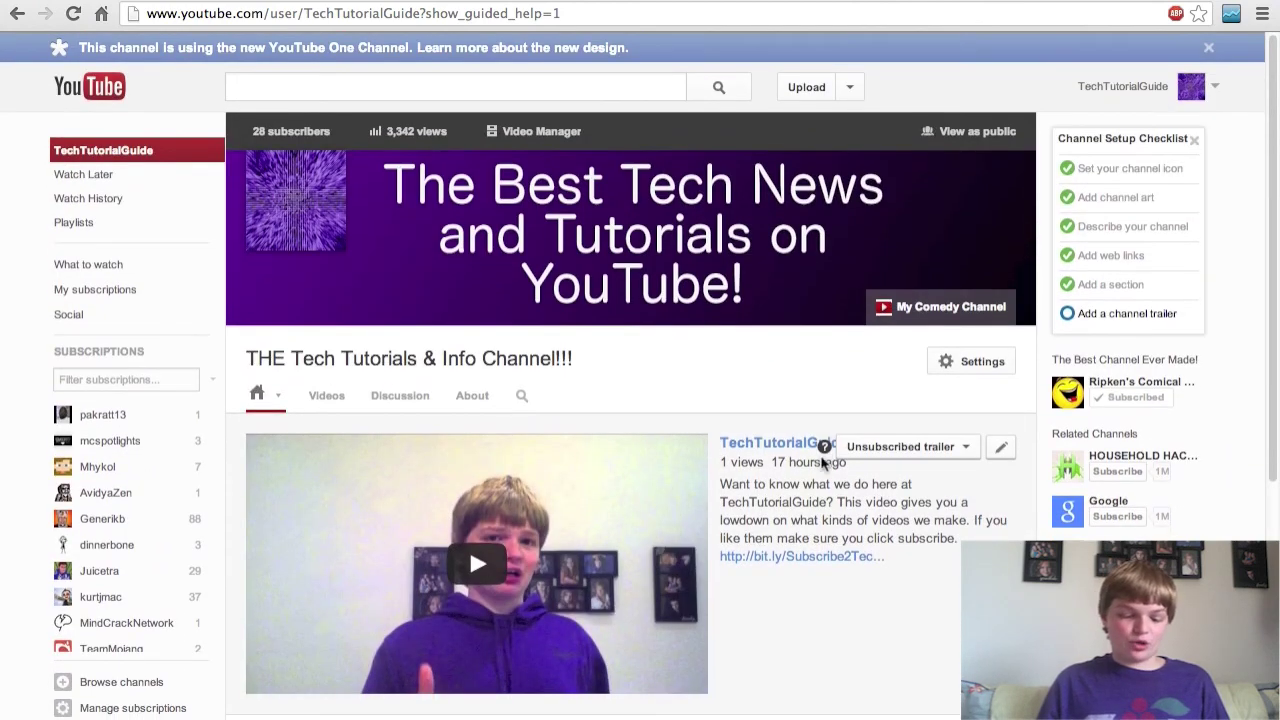
triple_click(818, 497)
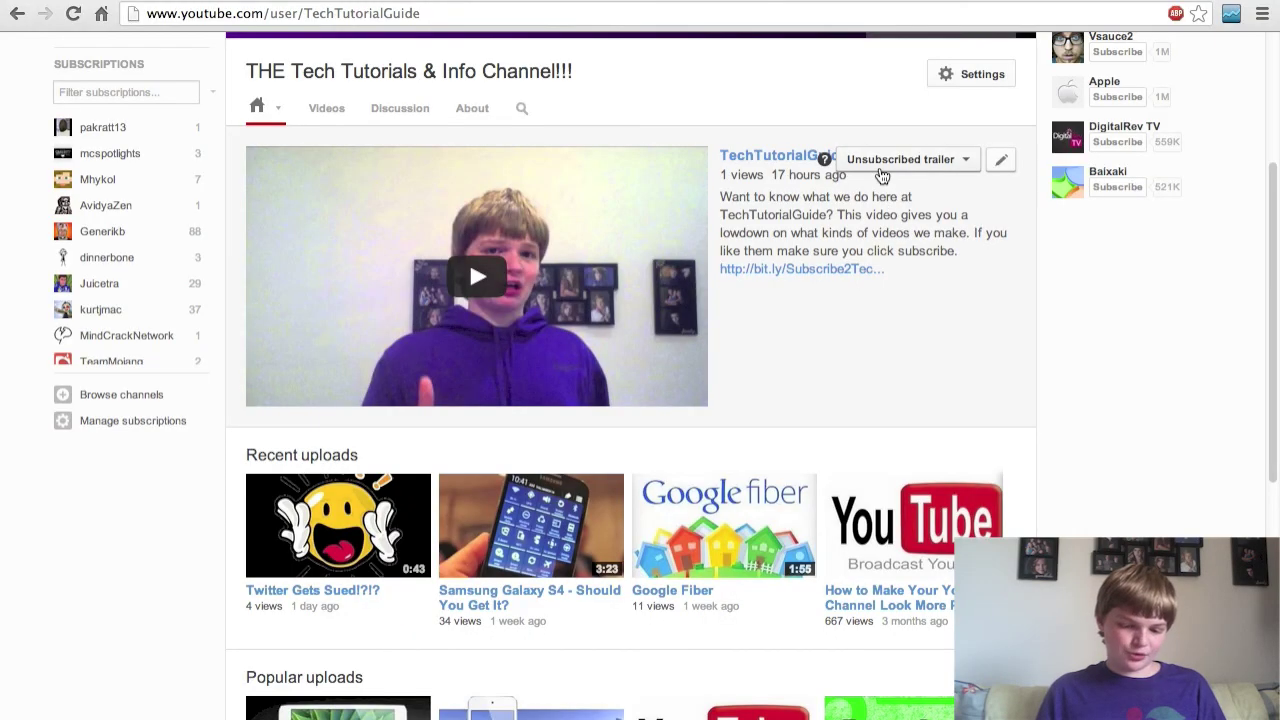
- Switch the preview to Subscriber view and highlight the What to watch next section
click(880, 168)
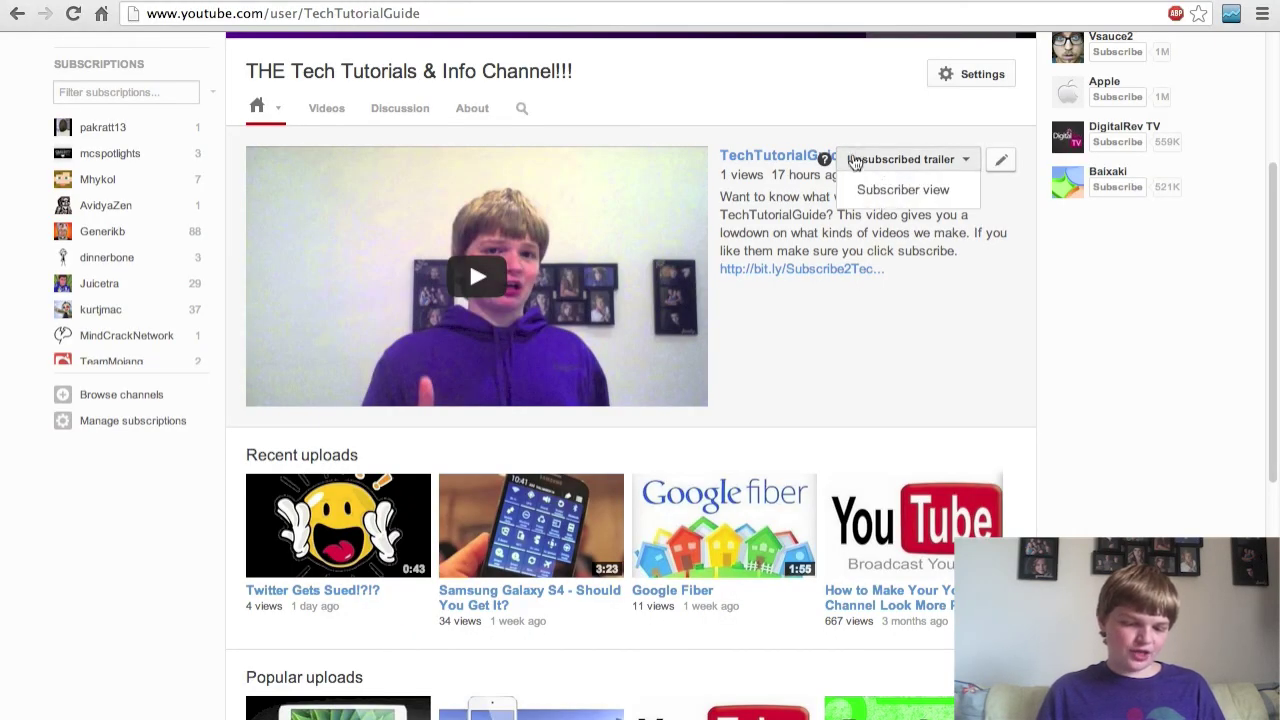
click(903, 189)
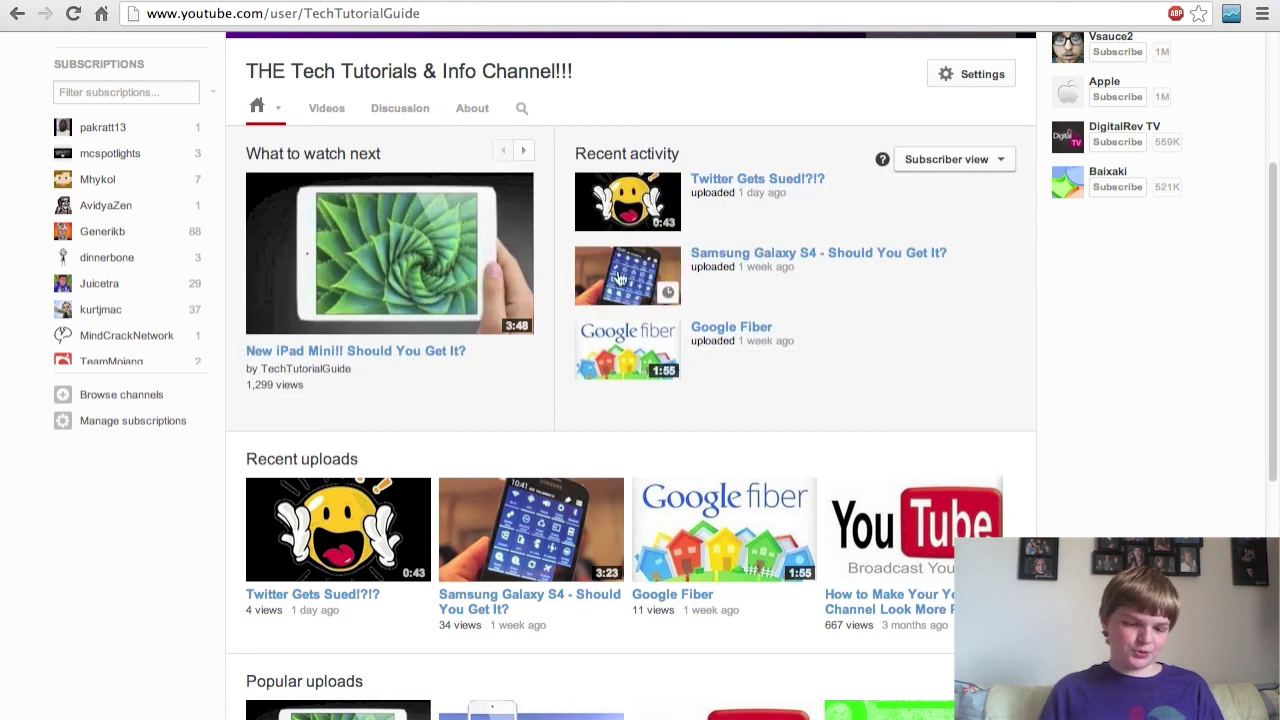
drag(243, 150, 414, 152)
click(415, 155)
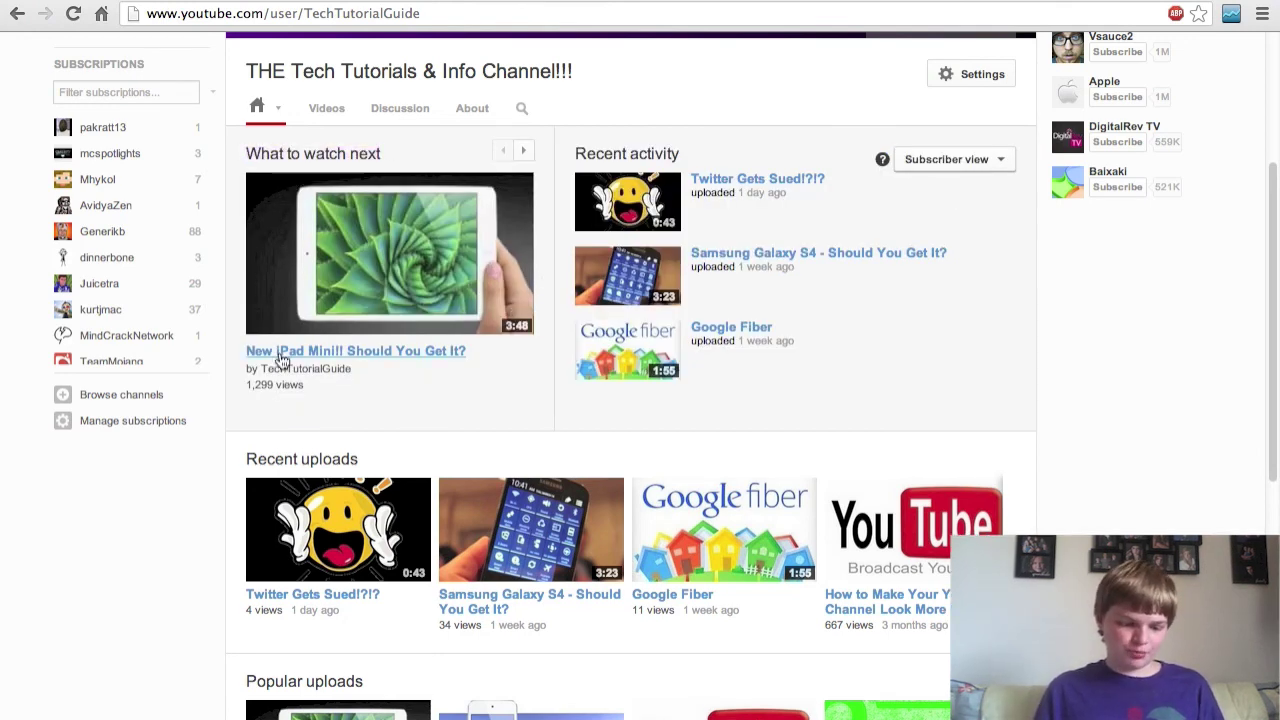
- Highlight the 'New iPad Mini!! Should You Get It?' video and Recent activity, then return to the trailer view
drag(230, 342, 452, 358)
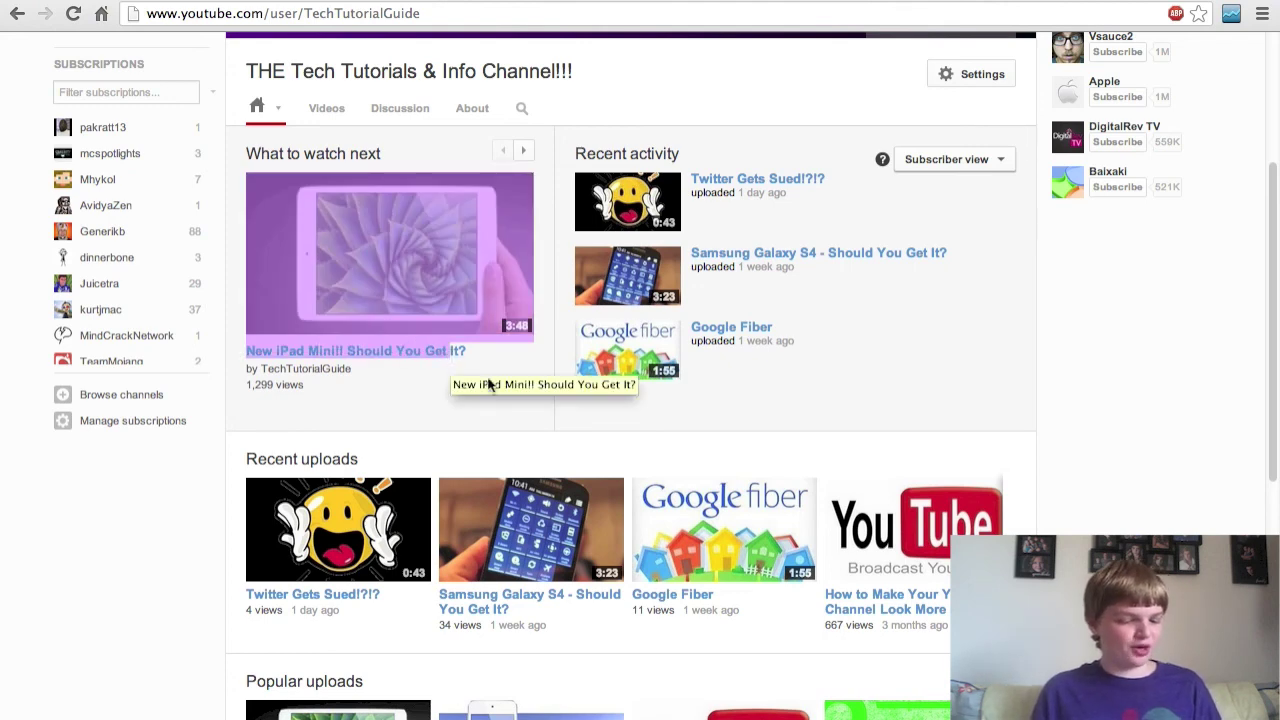
drag(487, 405, 808, 403)
click(808, 403)
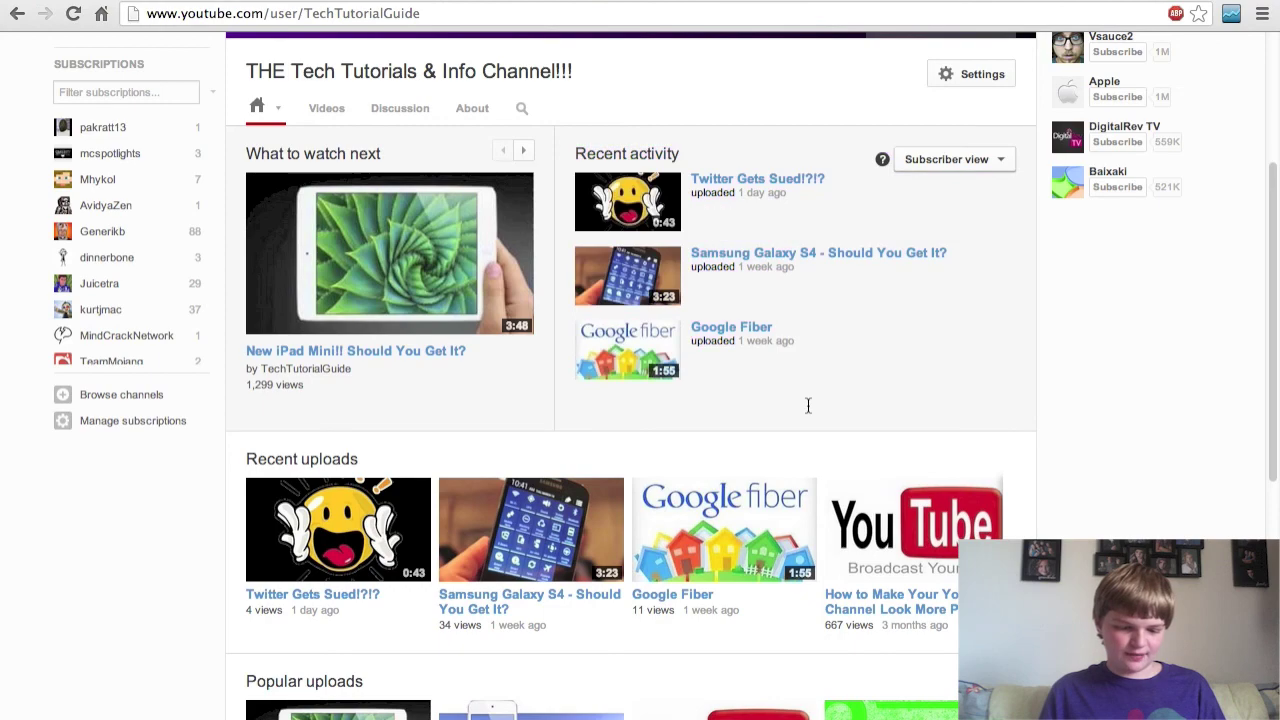
scroll(808, 403, down, 3)
scroll(243, 388, up, 3)
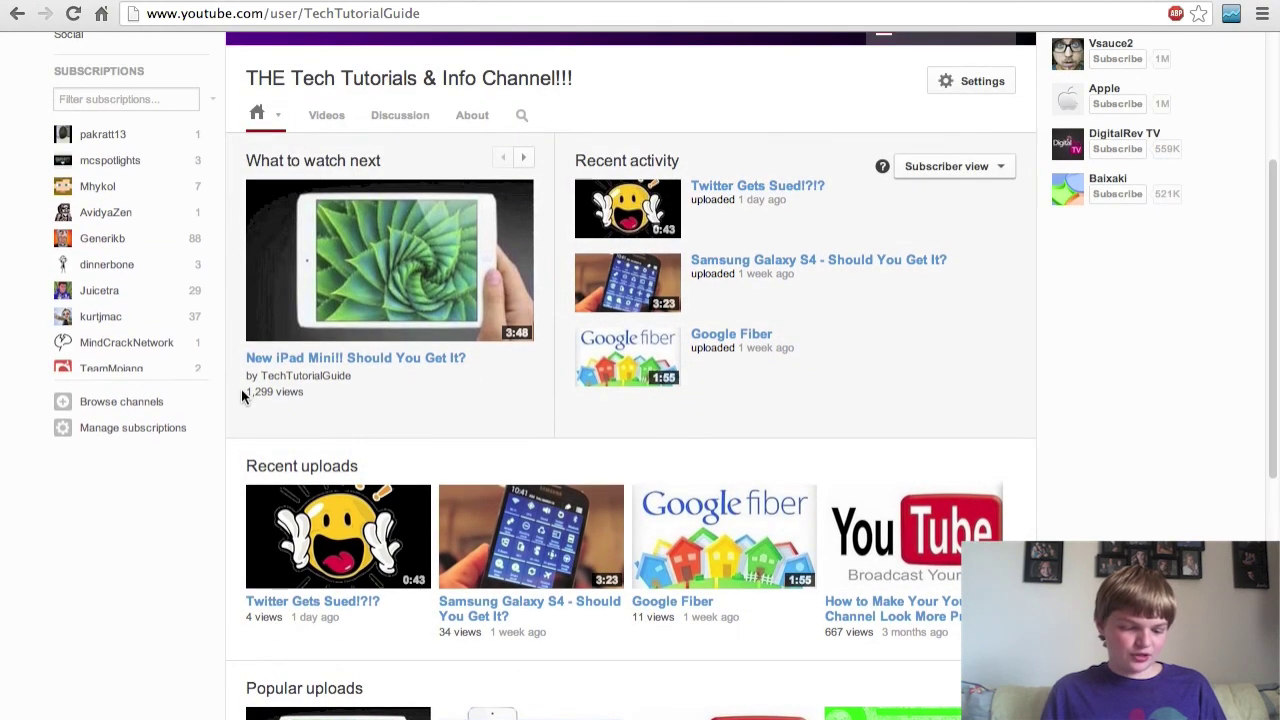
scroll(241, 389, down, 2)
drag(241, 389, 246, 40)
click(196, 560)
scroll(196, 560, down, 5)
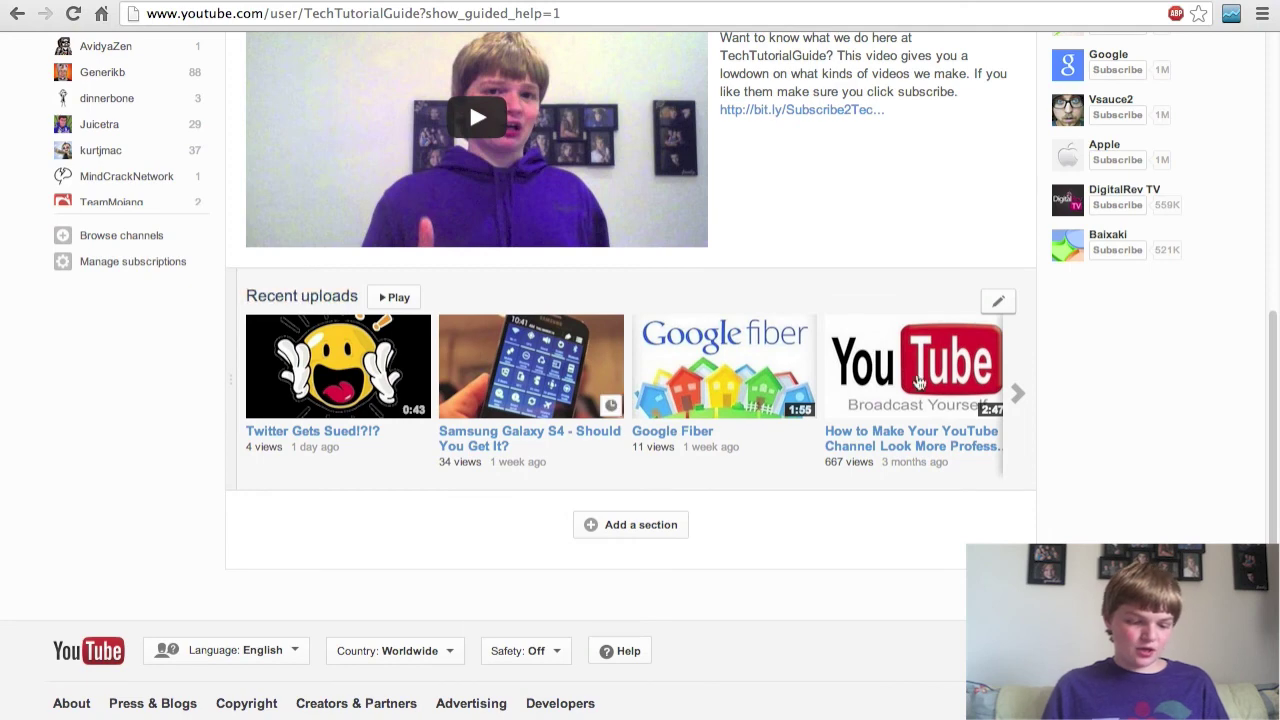
- Add a Popular uploads section laid out as a Horizontal row
click(650, 513)
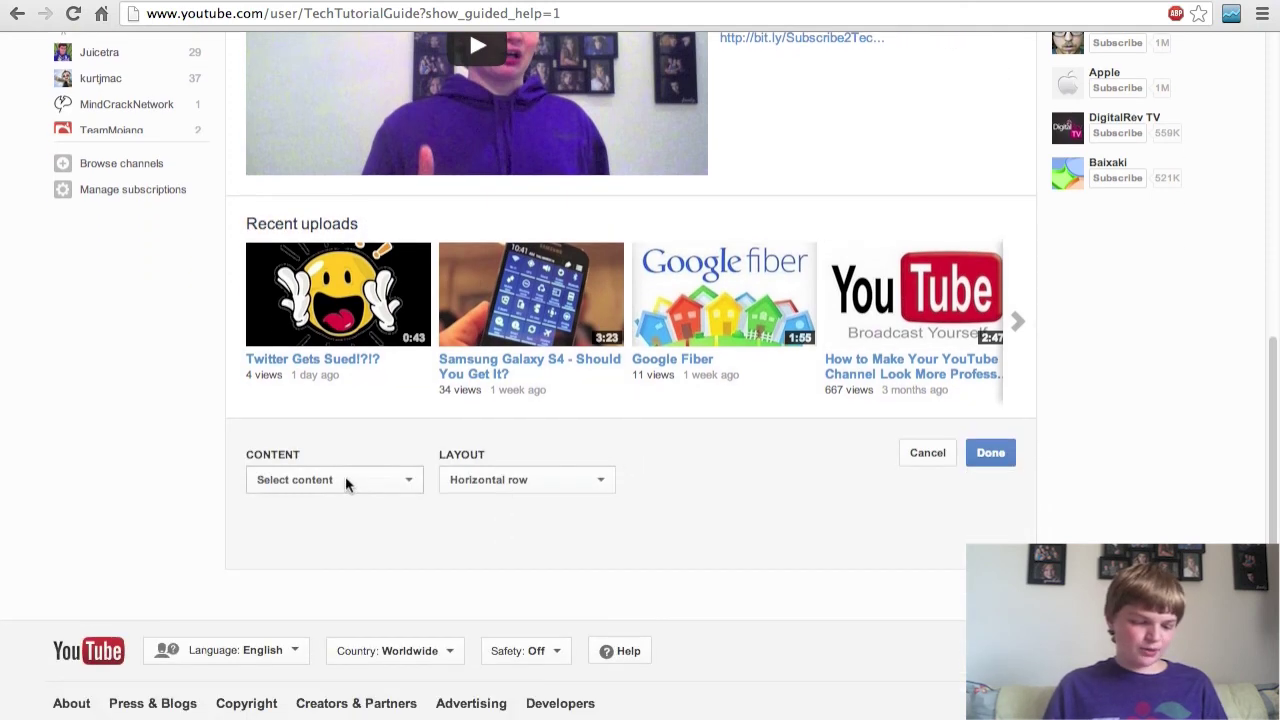
click(345, 480)
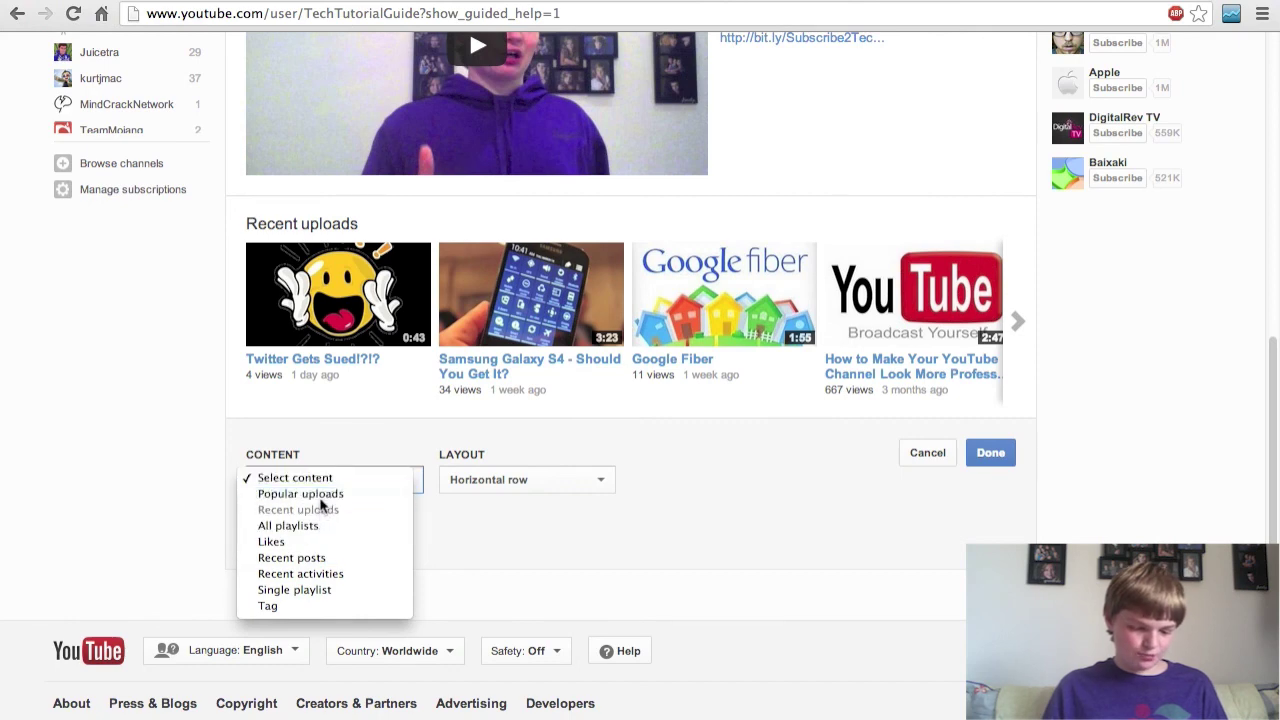
click(321, 494)
click(549, 481)
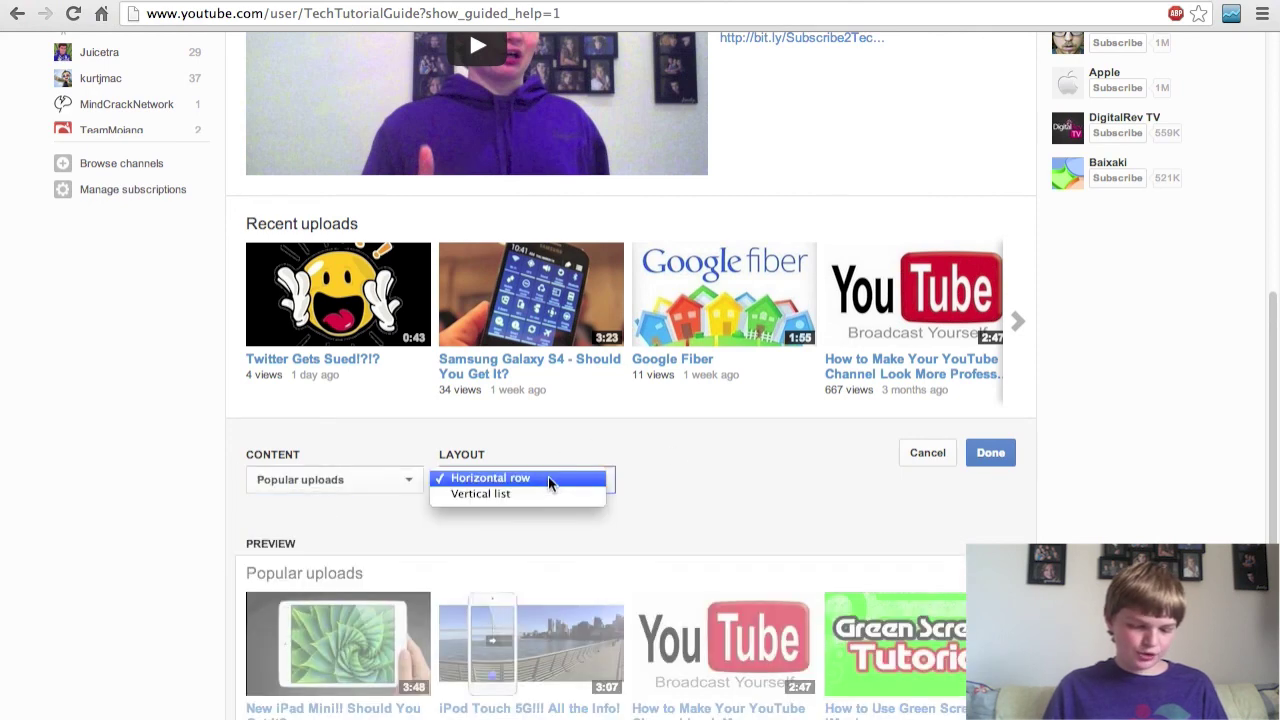
click(767, 433)
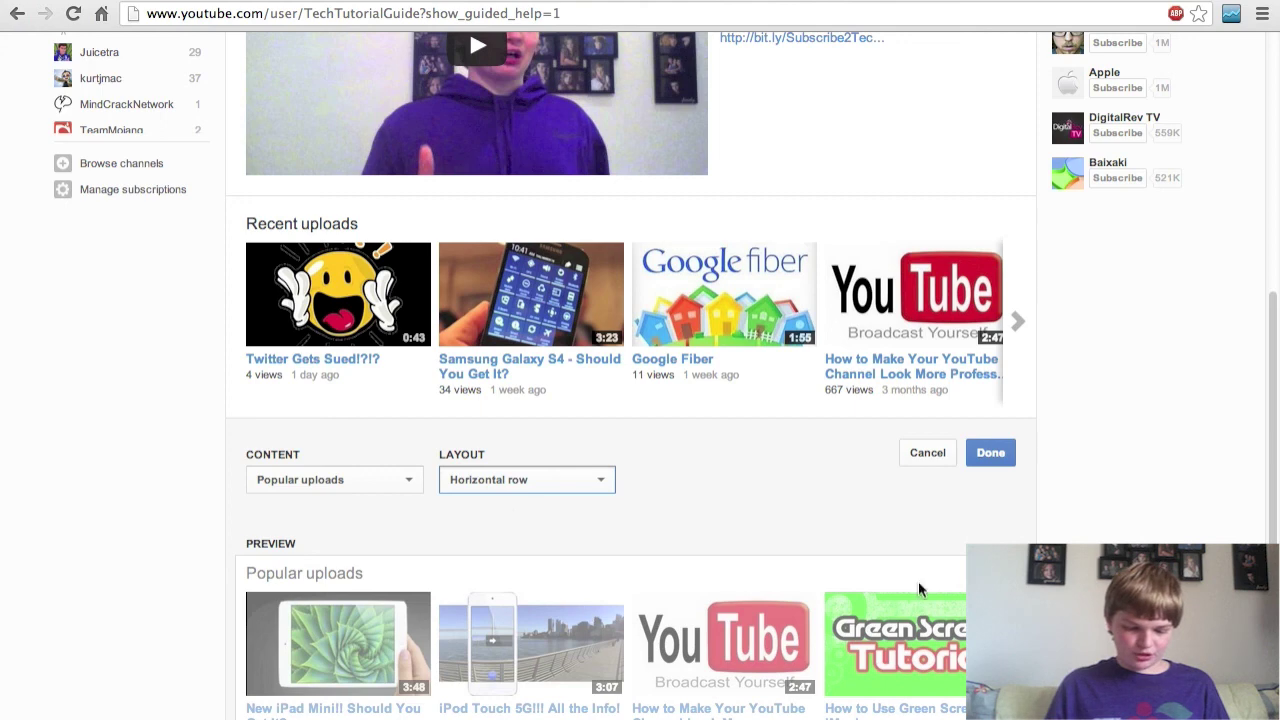
click(1004, 452)
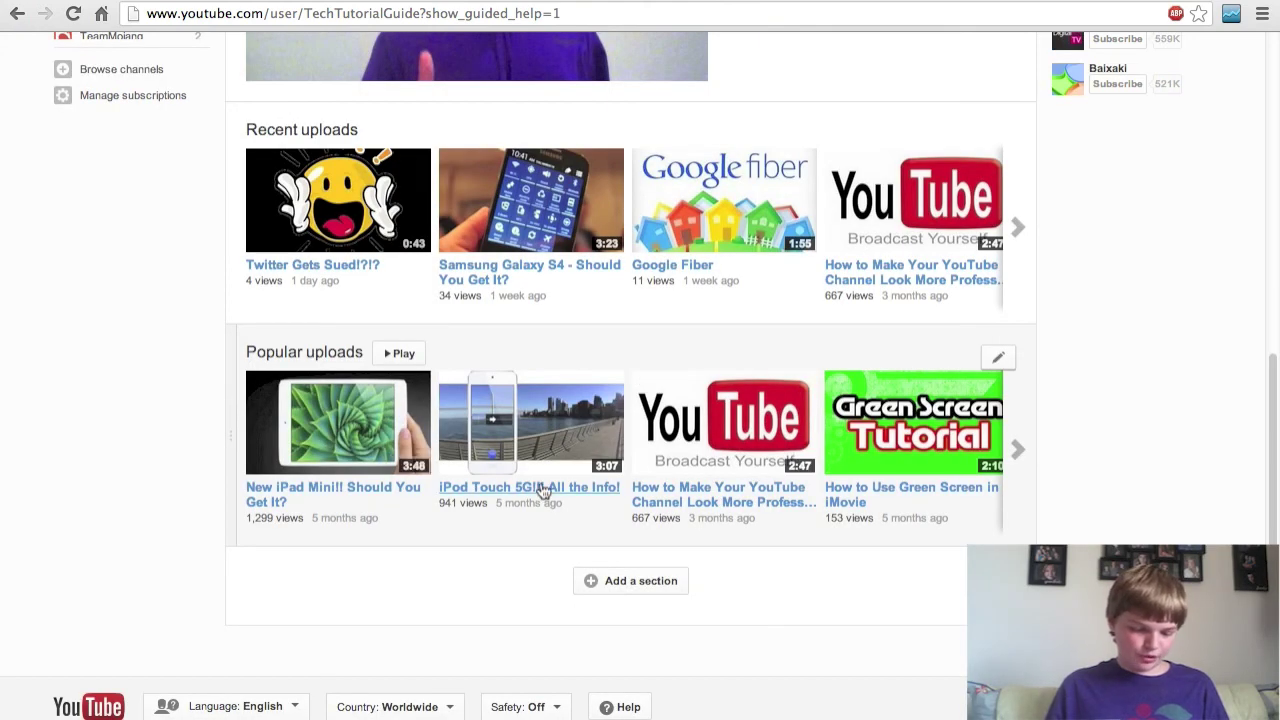
- Add a Single playlist section showing the 'YouTube Tips and Tricks' playlist
click(600, 585)
click(316, 488)
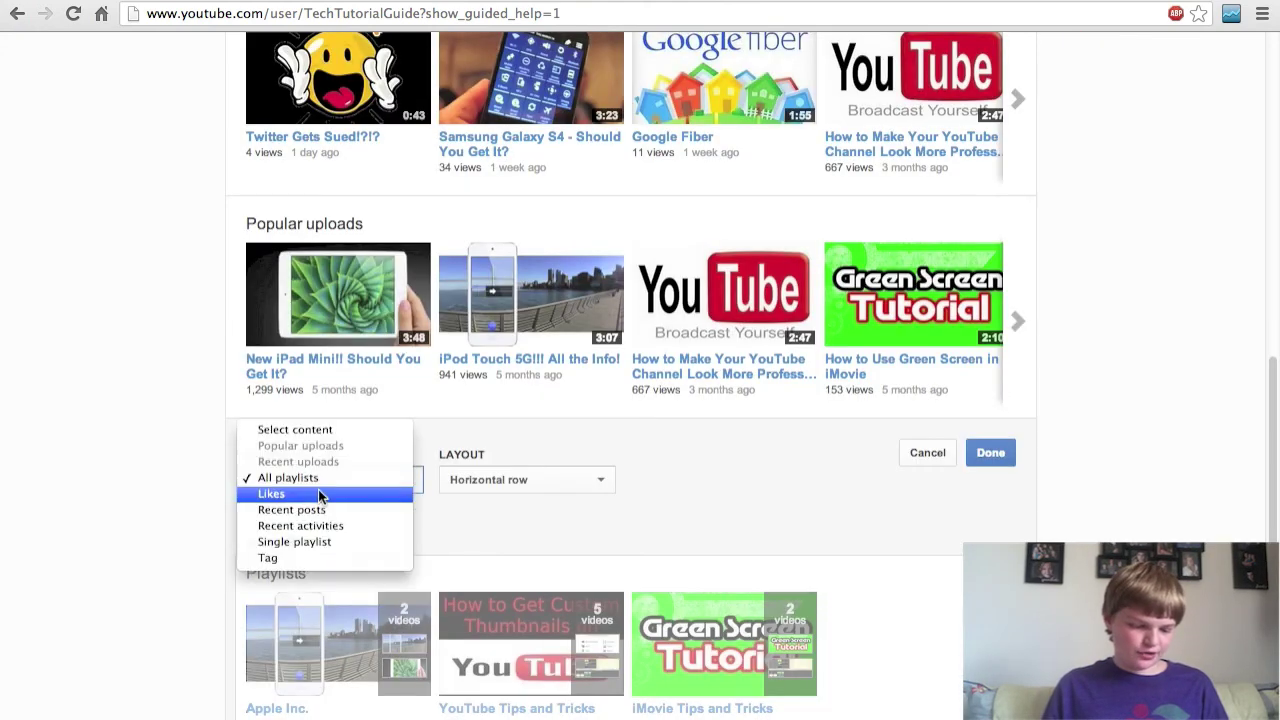
click(311, 541)
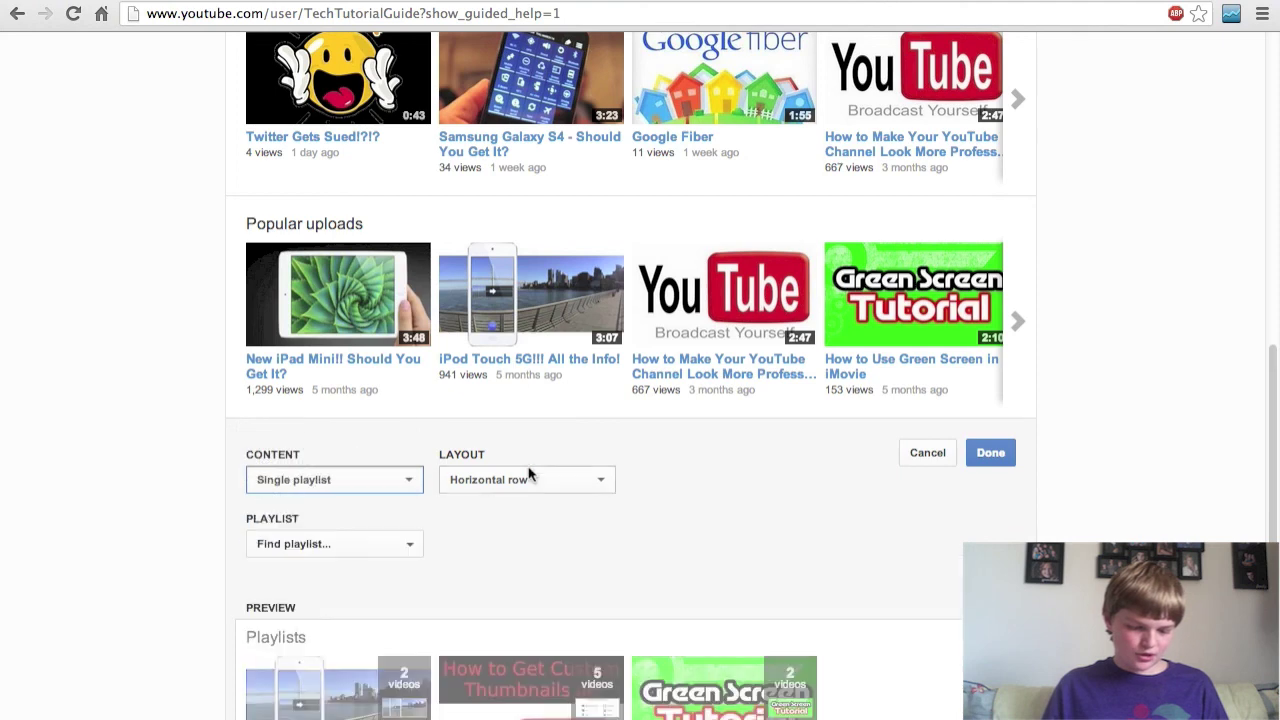
click(371, 544)
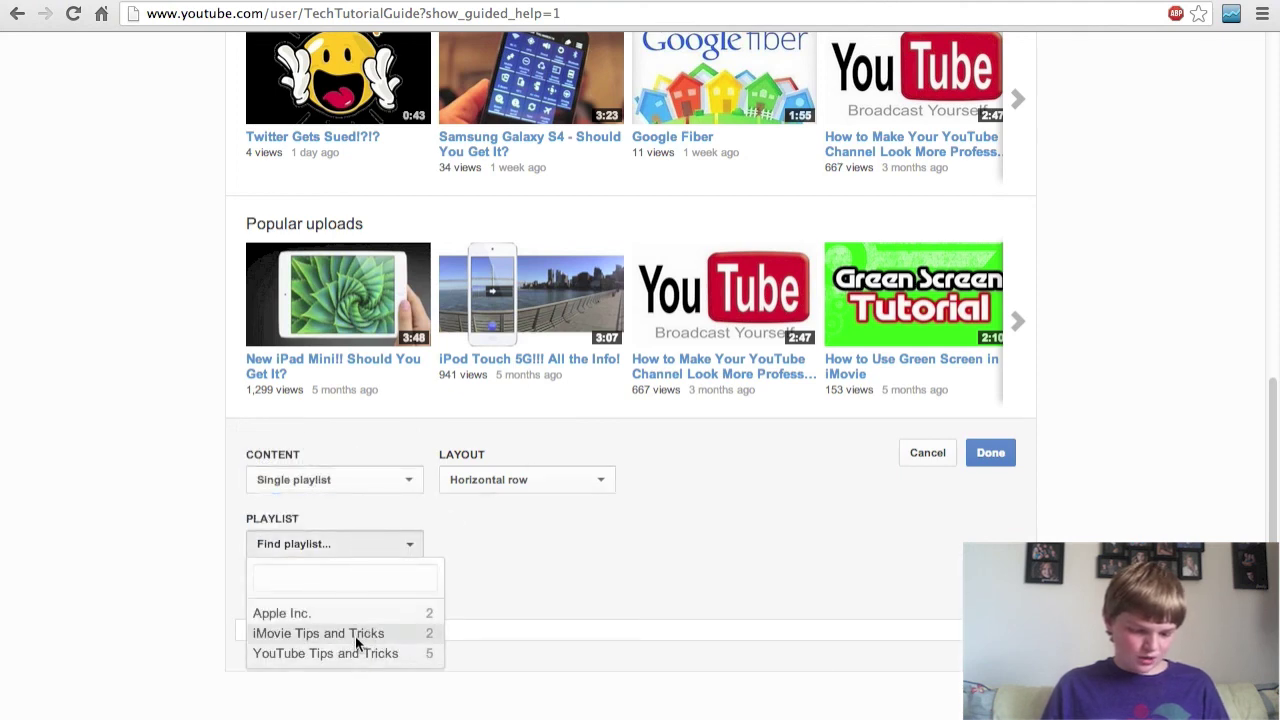
click(352, 655)
scroll(782, 532, down, 3)
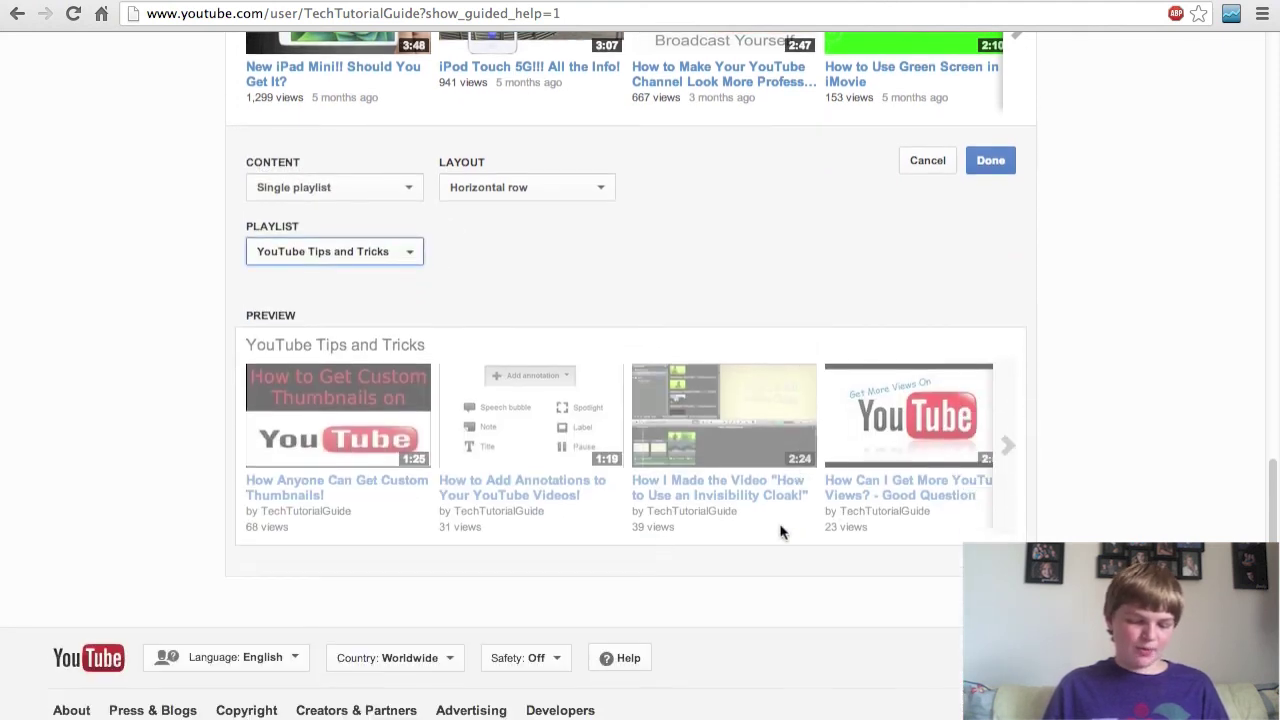
scroll(823, 392, down, 1)
click(1000, 160)
scroll(825, 212, up, 2)
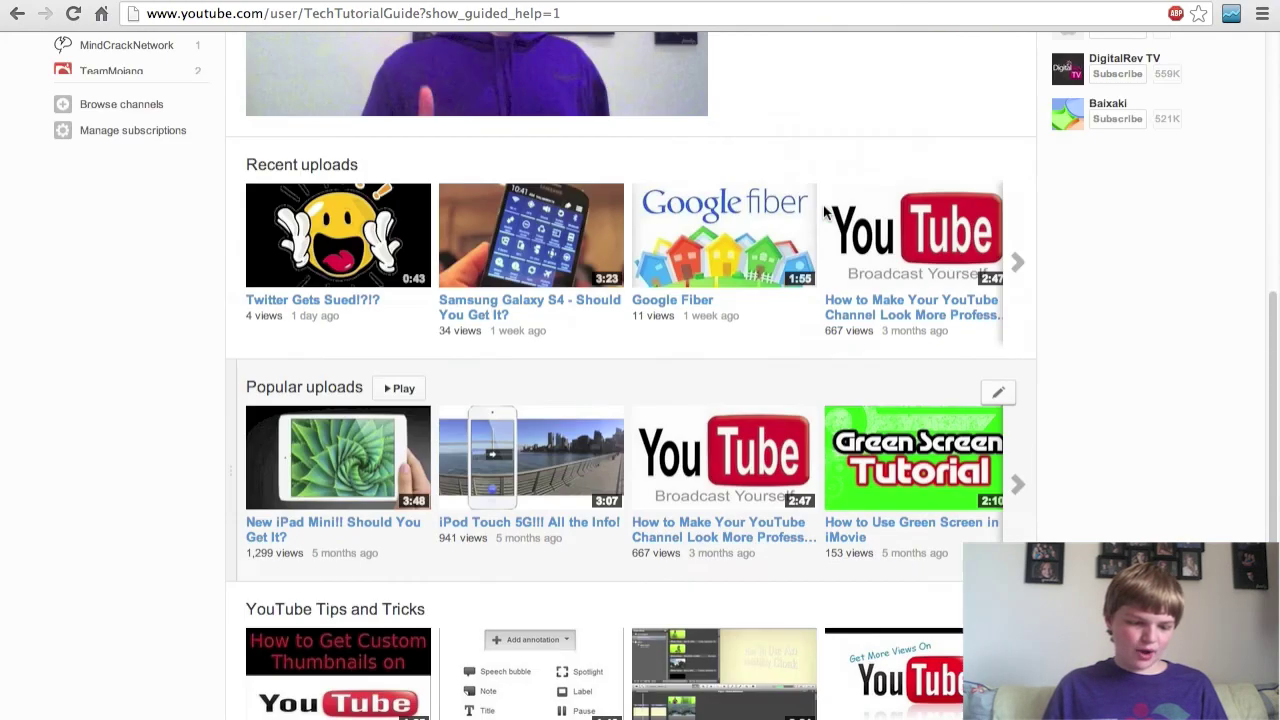
scroll(823, 209, up, 1)
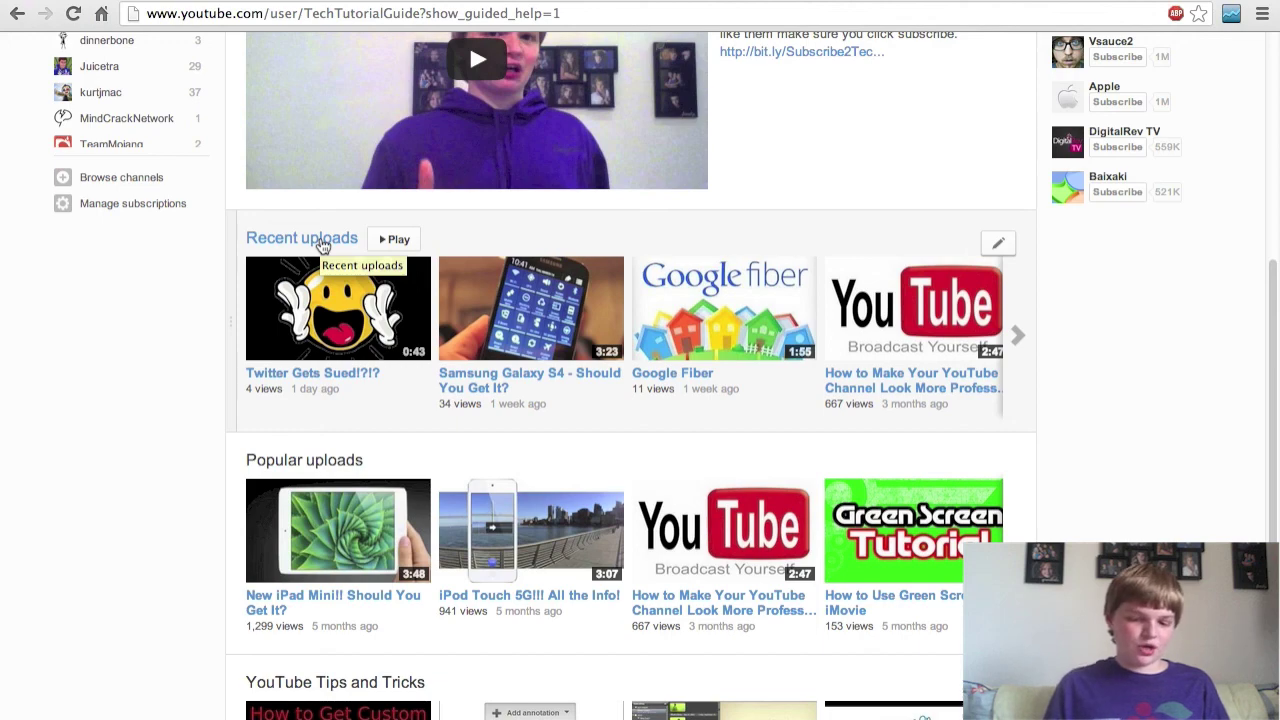
scroll(582, 295, up, 10)
scroll(582, 295, down, 10)
scroll(588, 262, up, 3)
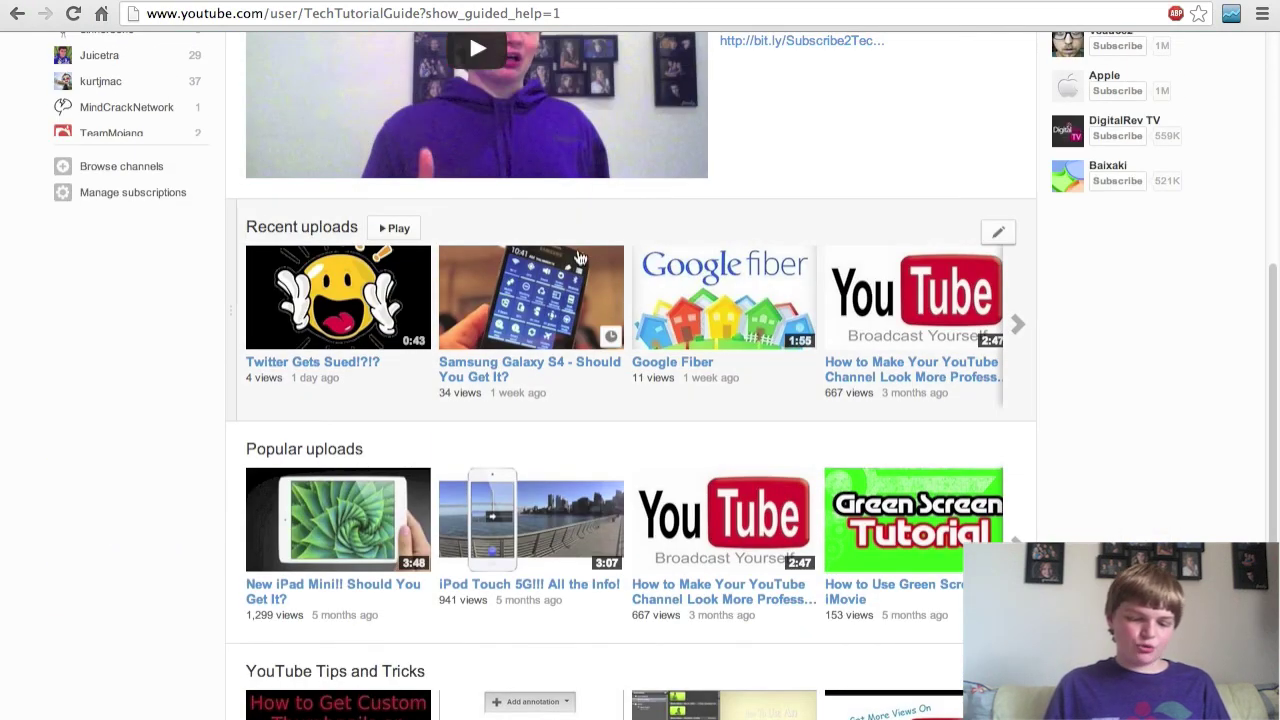
scroll(620, 262, up, 7)
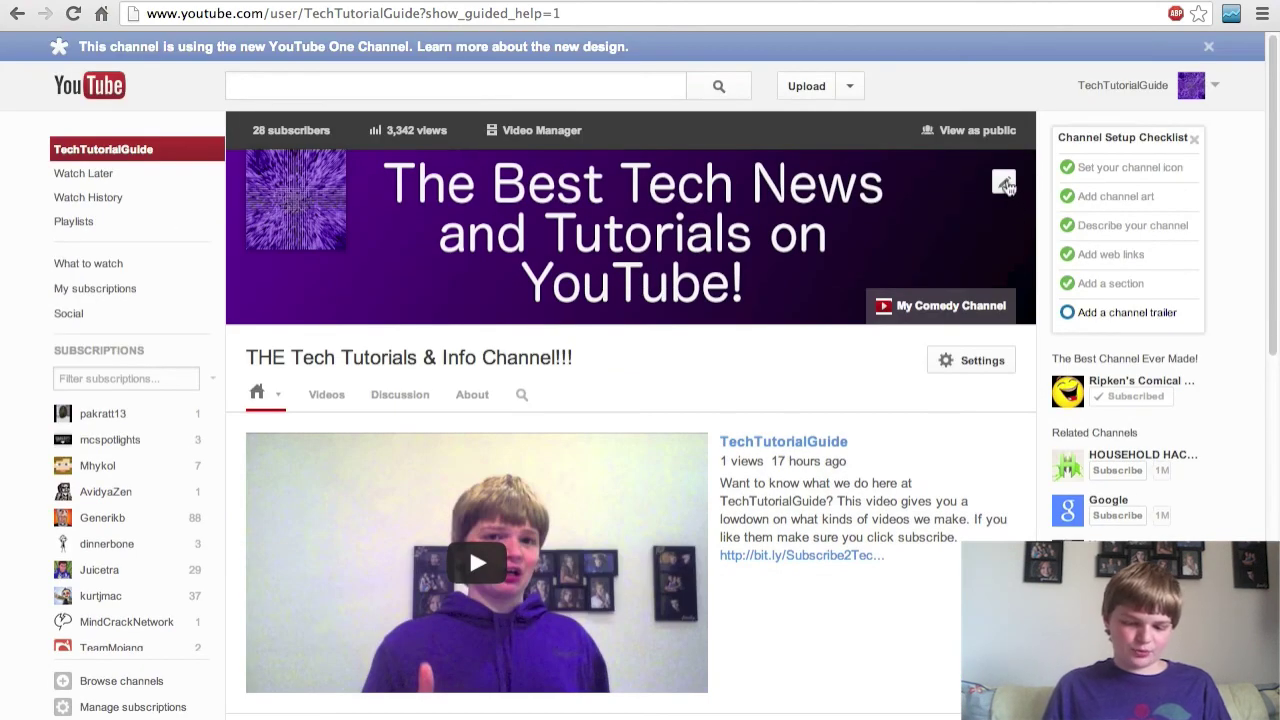
scroll(740, 300, down, 1)
scroll(600, 270, up, 1)
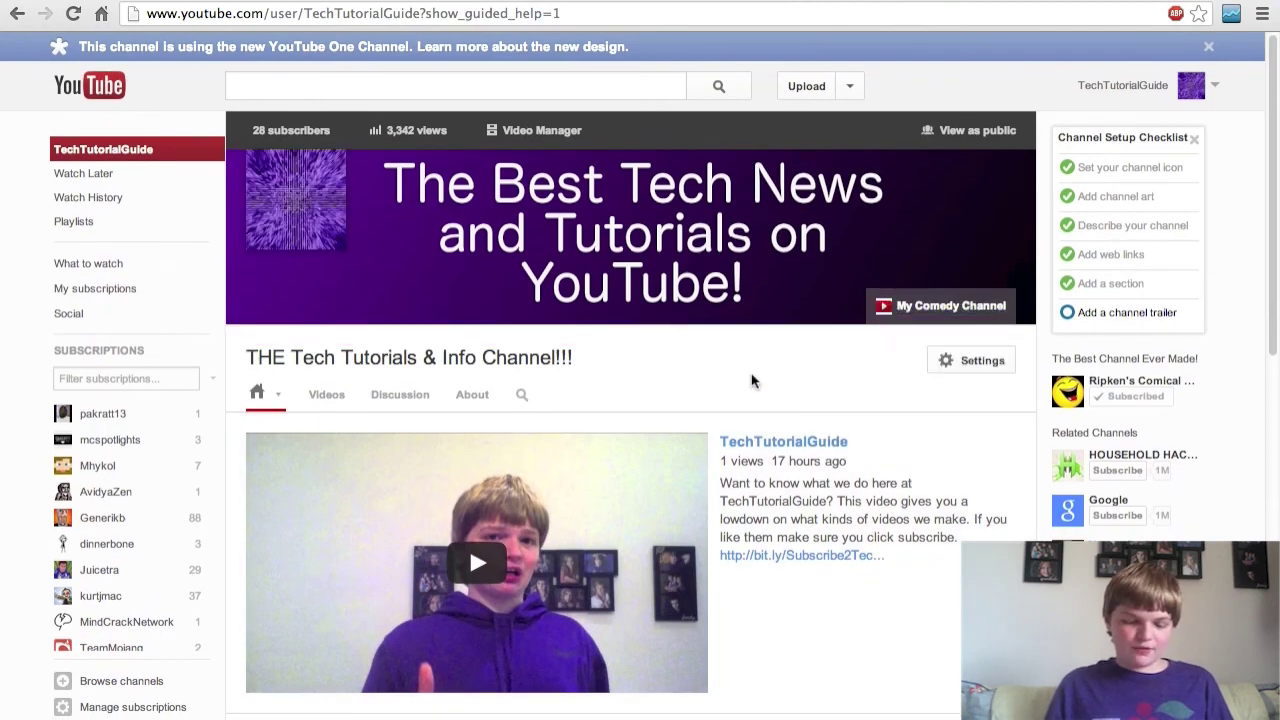
scroll(571, 406, down, 8)
scroll(340, 422, up, 5)
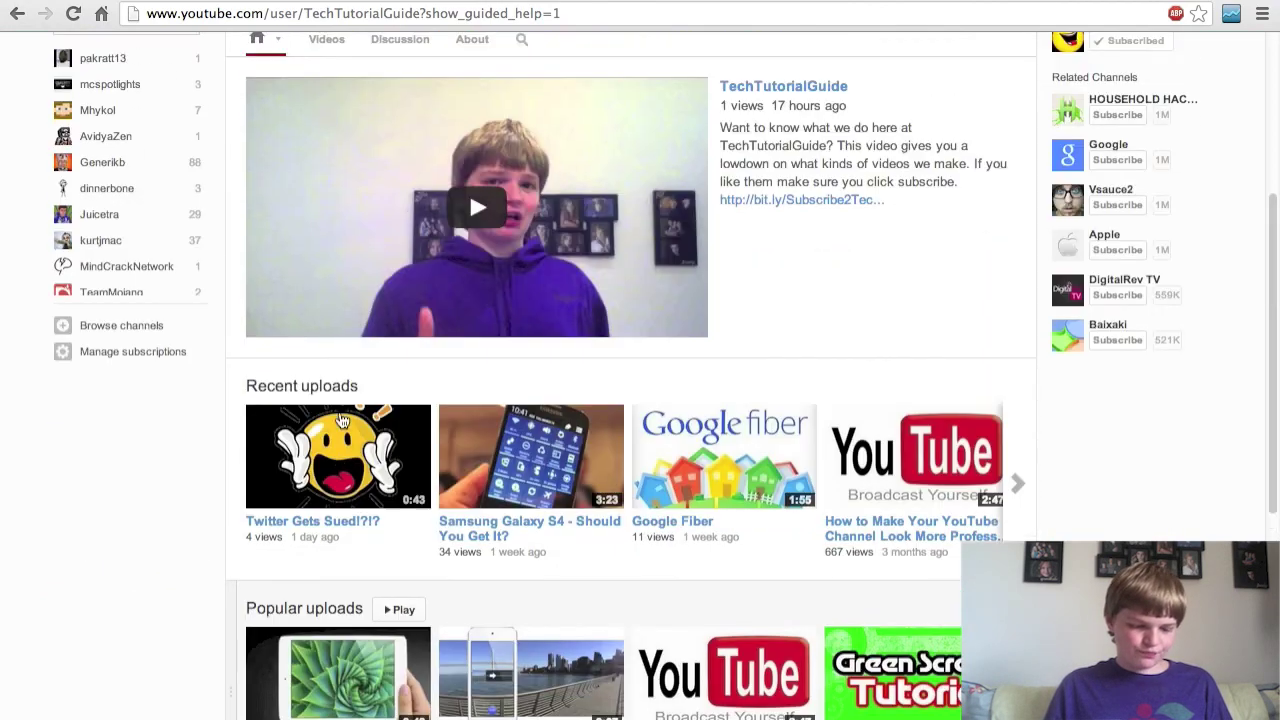
scroll(340, 422, up, 4)
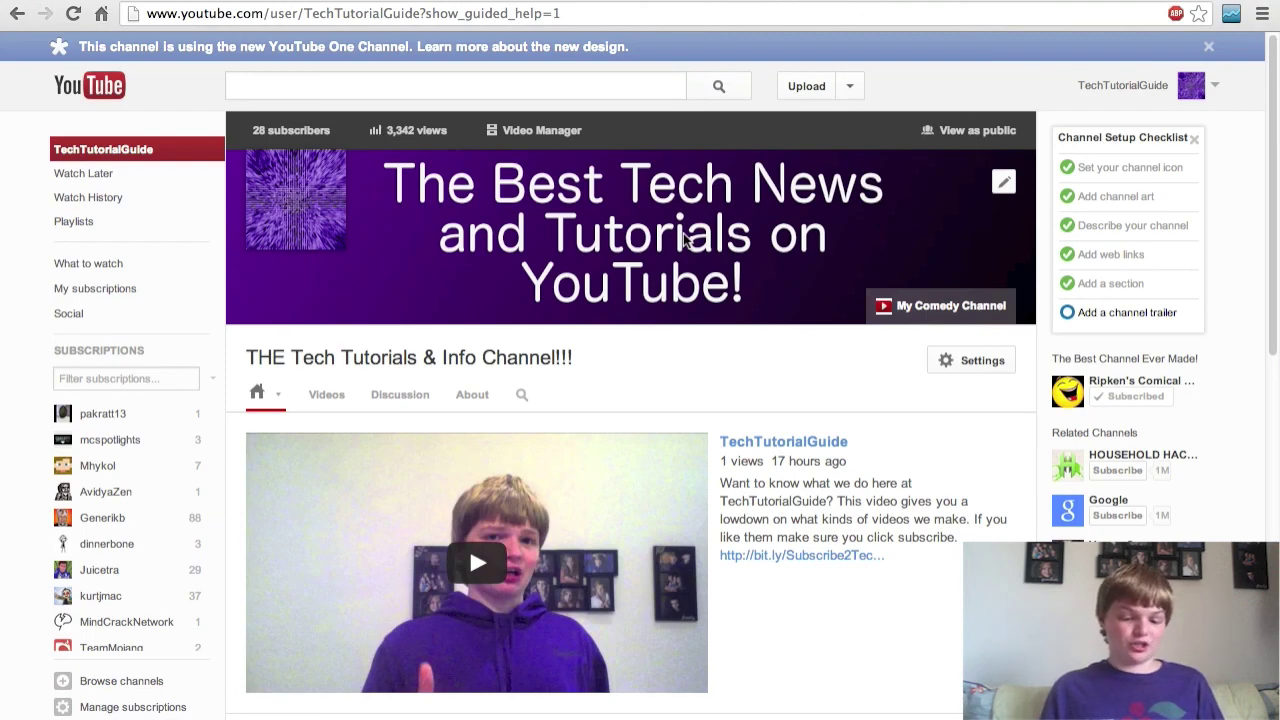
scroll(685, 238, down, 9)
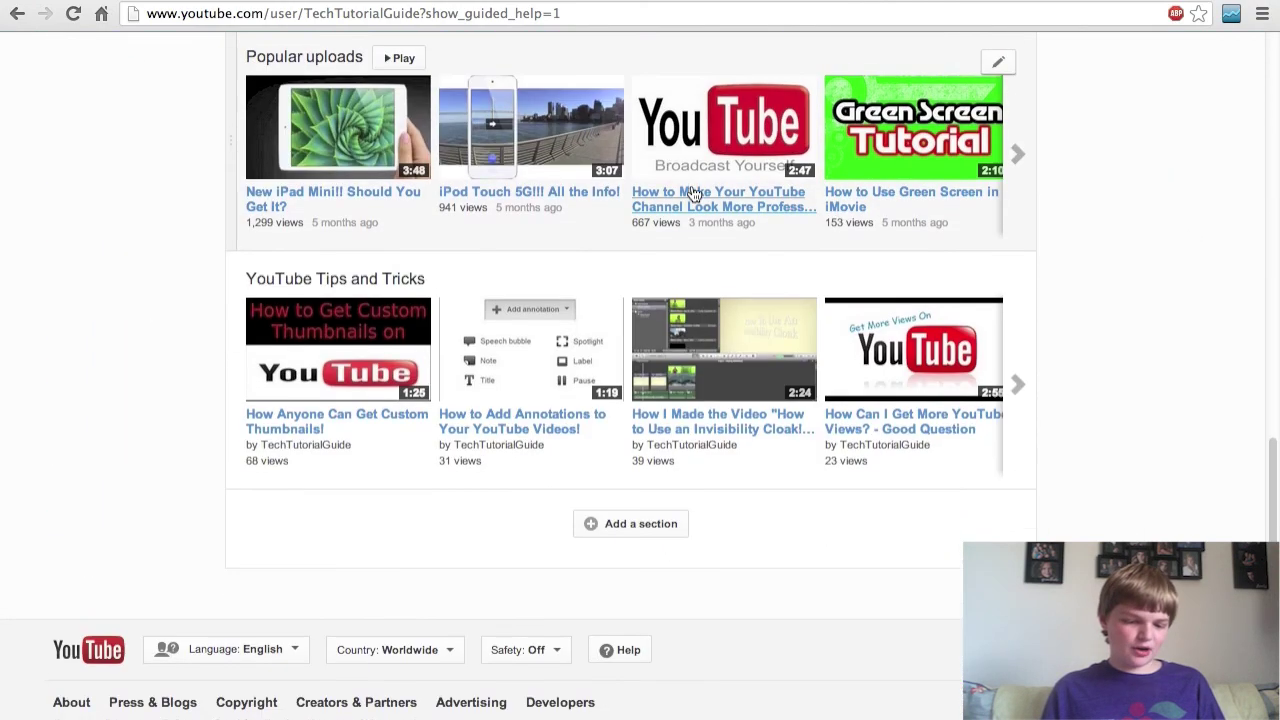
scroll(693, 192, up, 9)
scroll(691, 185, down, 8)
scroll(628, 605, up, 1)
scroll(628, 608, up, 8)
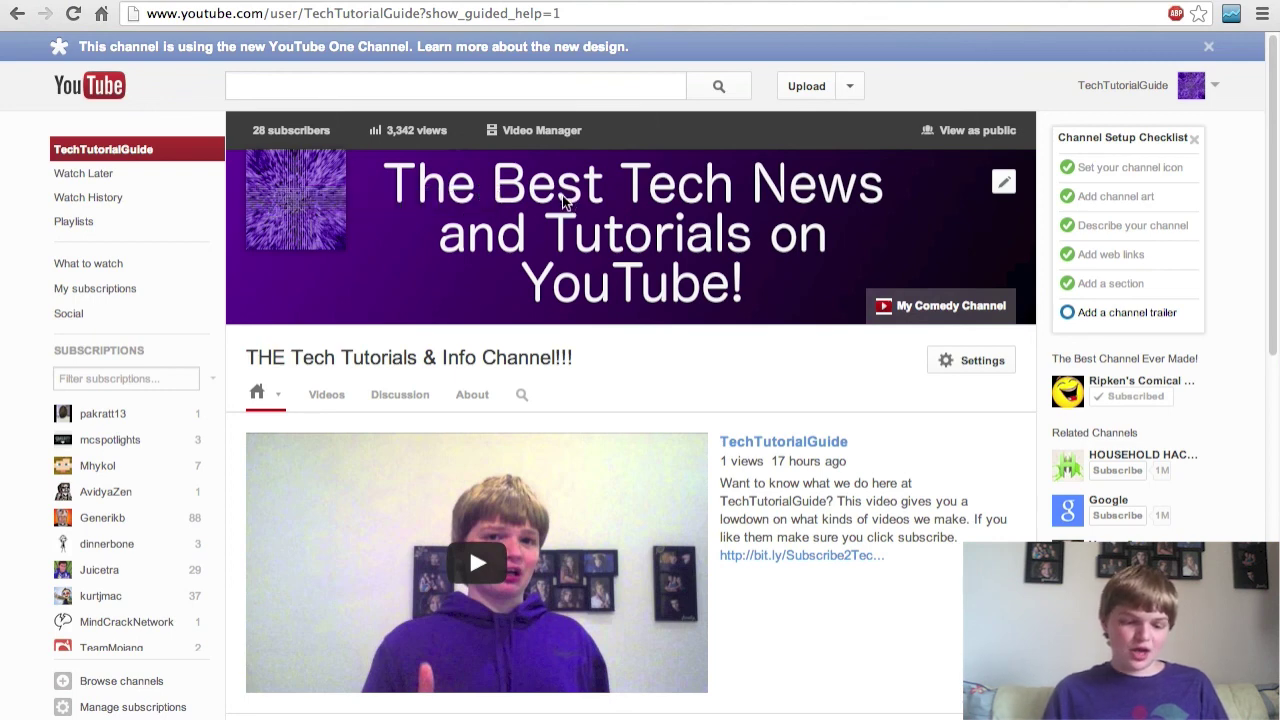
- Open the banner's edit options to change the channel art
drag(390, 160, 790, 337)
click(698, 264)
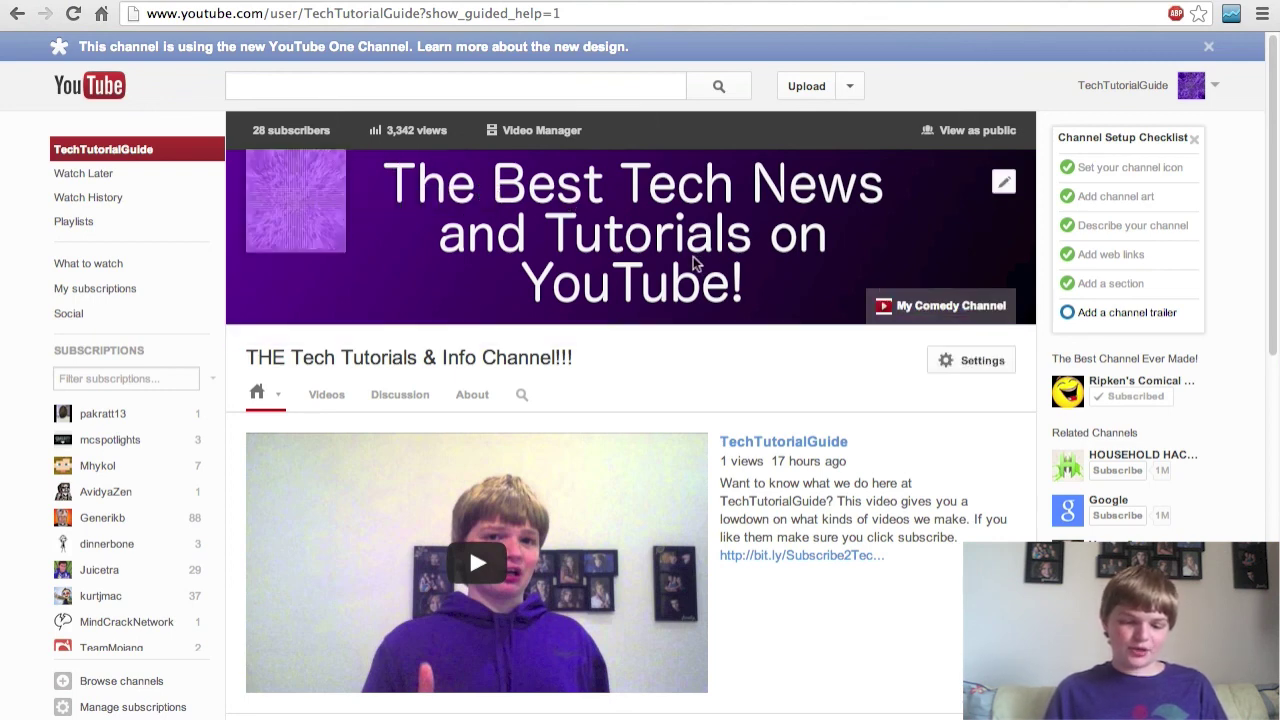
click(1005, 183)
click(937, 248)
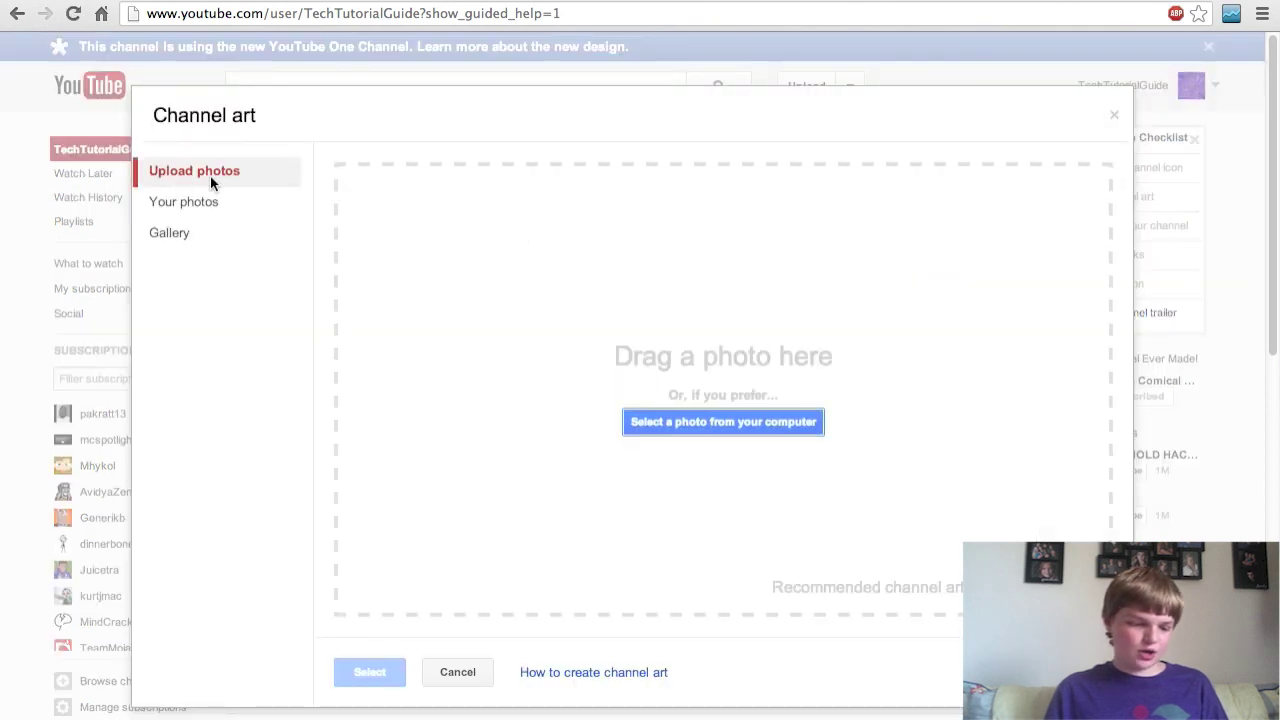
- Upload Channel Art-techtutorialguide.png, then cancel the Channel art window
click(643, 422)
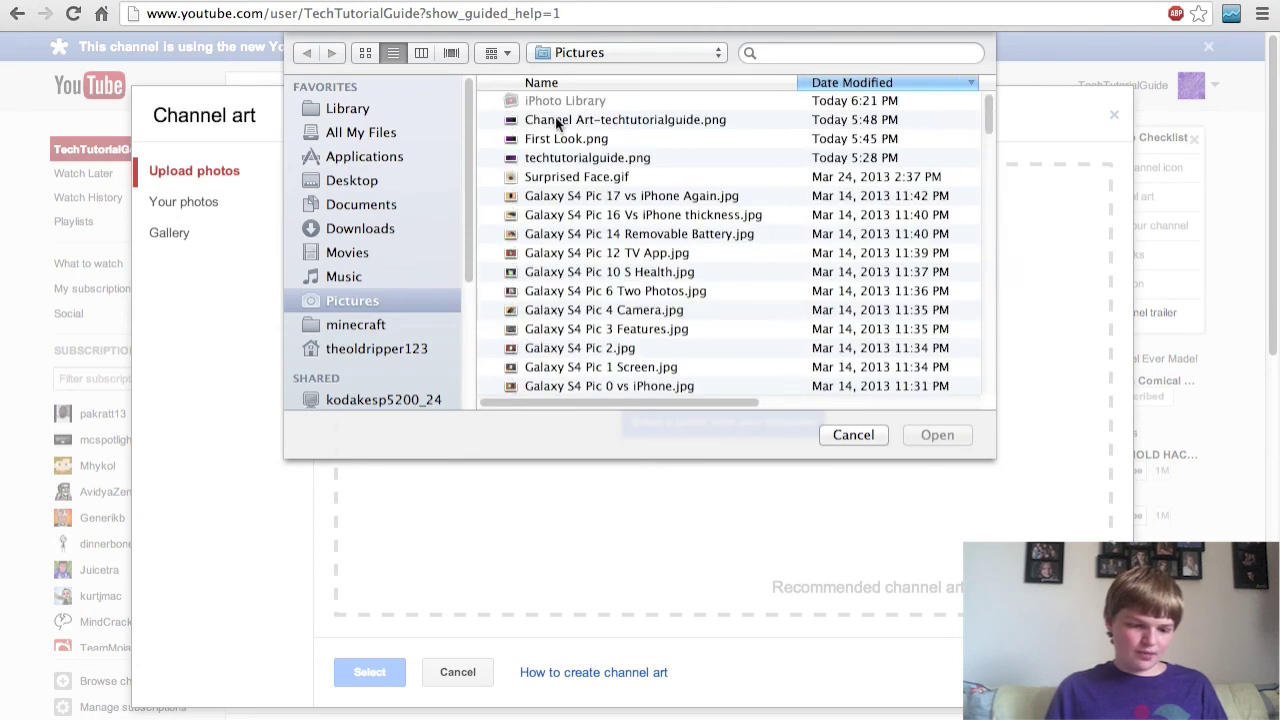
click(557, 120)
click(927, 426)
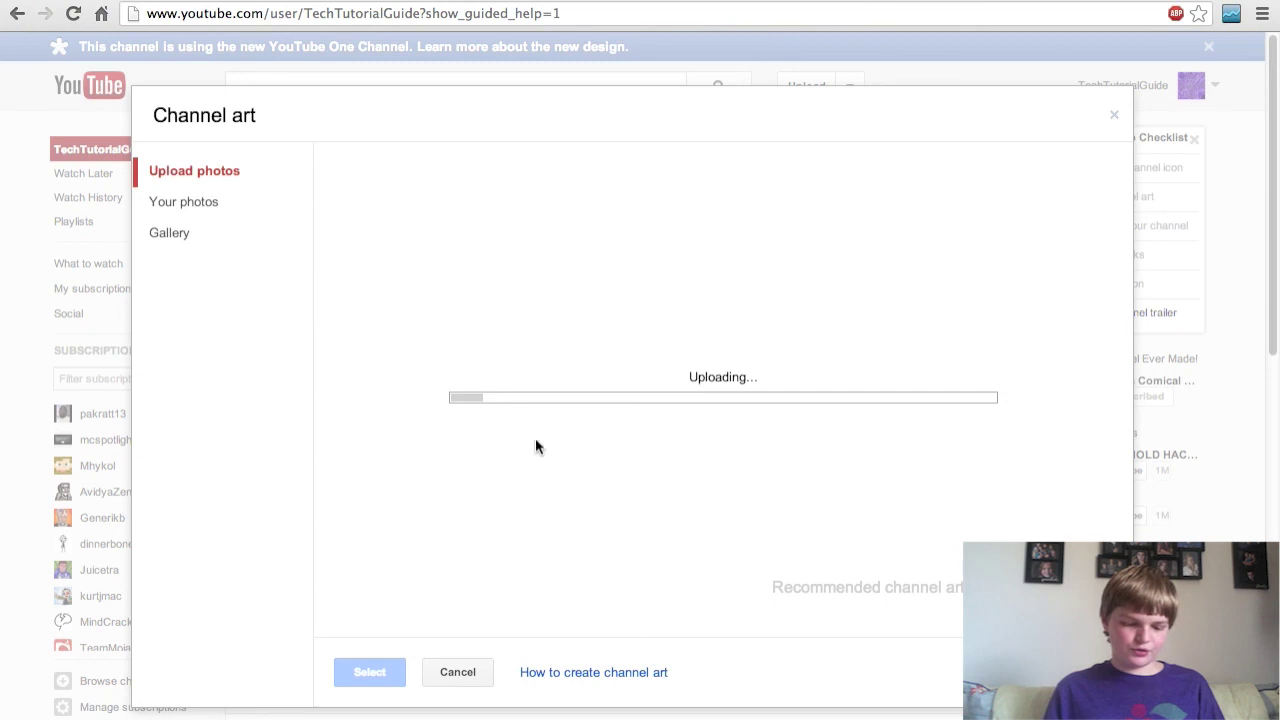
click(470, 675)
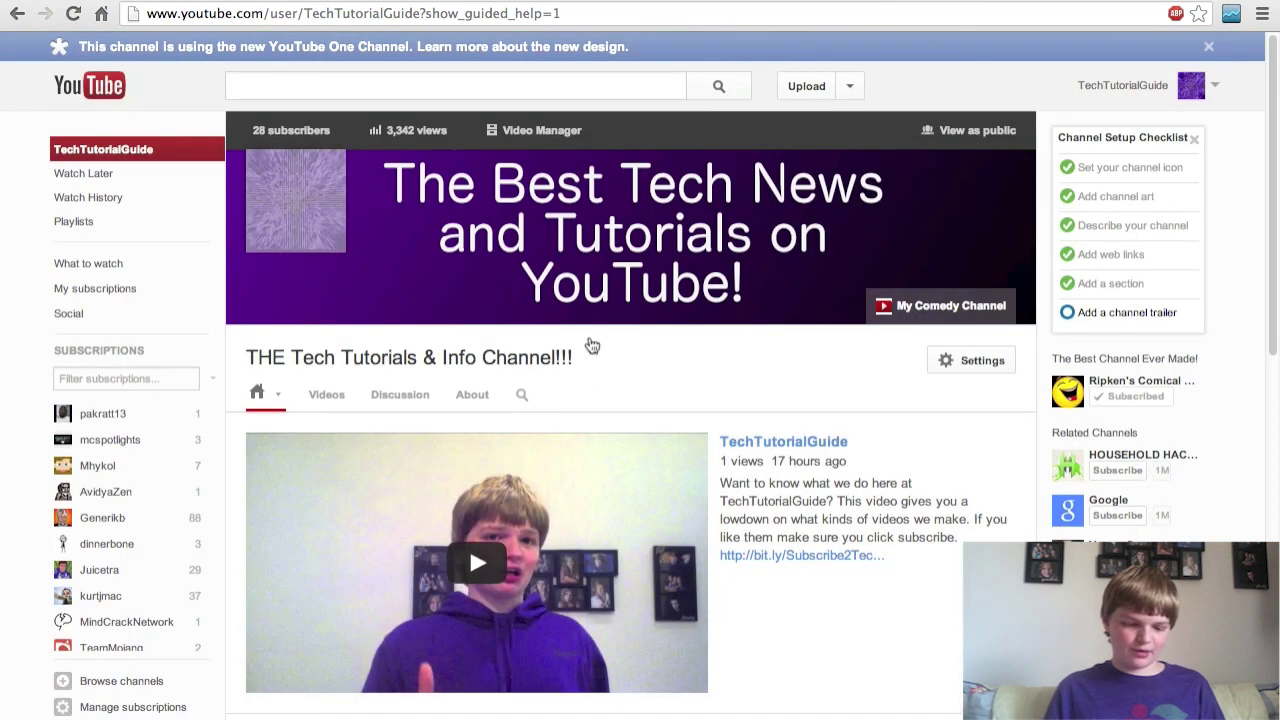
scroll(754, 370, down, 2)
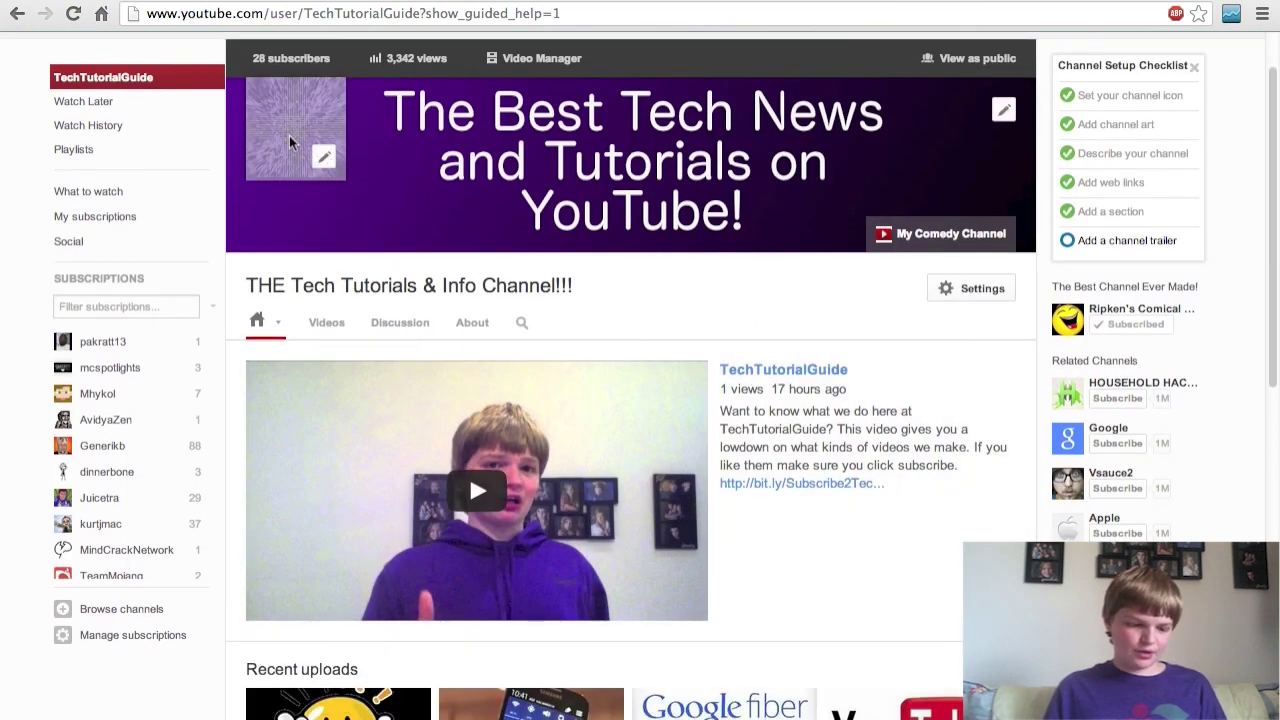
click(325, 159)
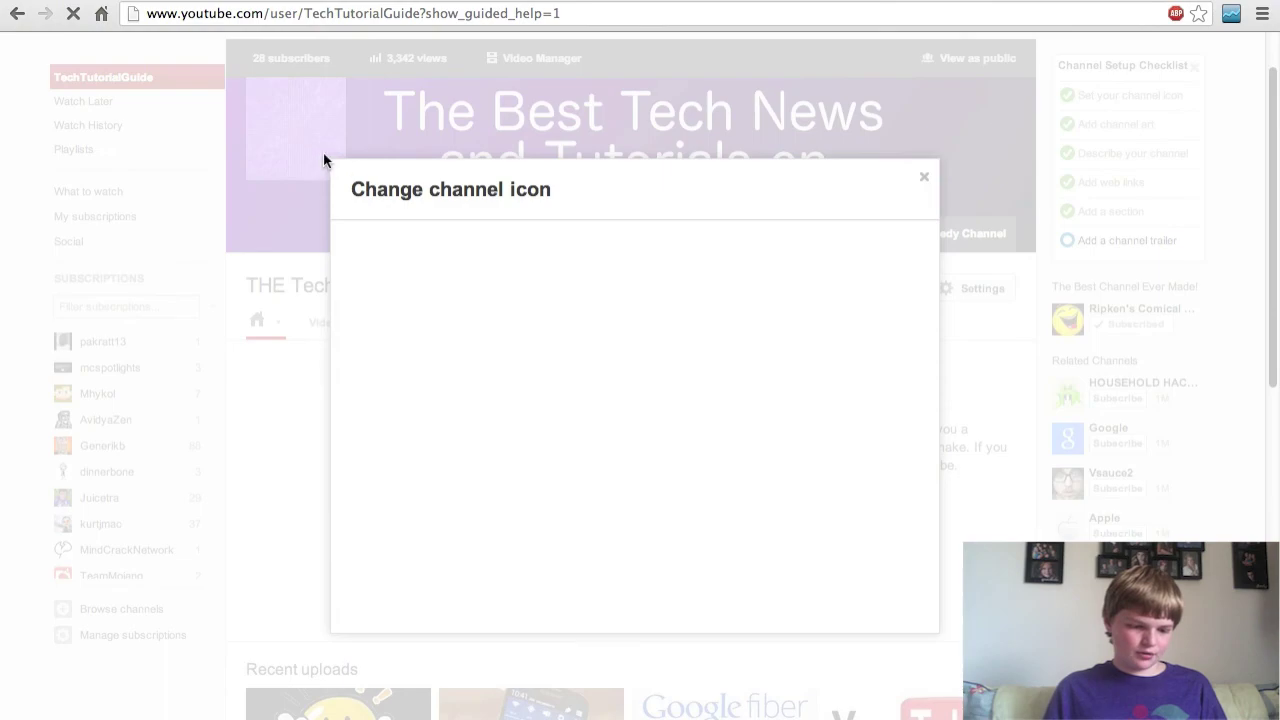
click(918, 179)
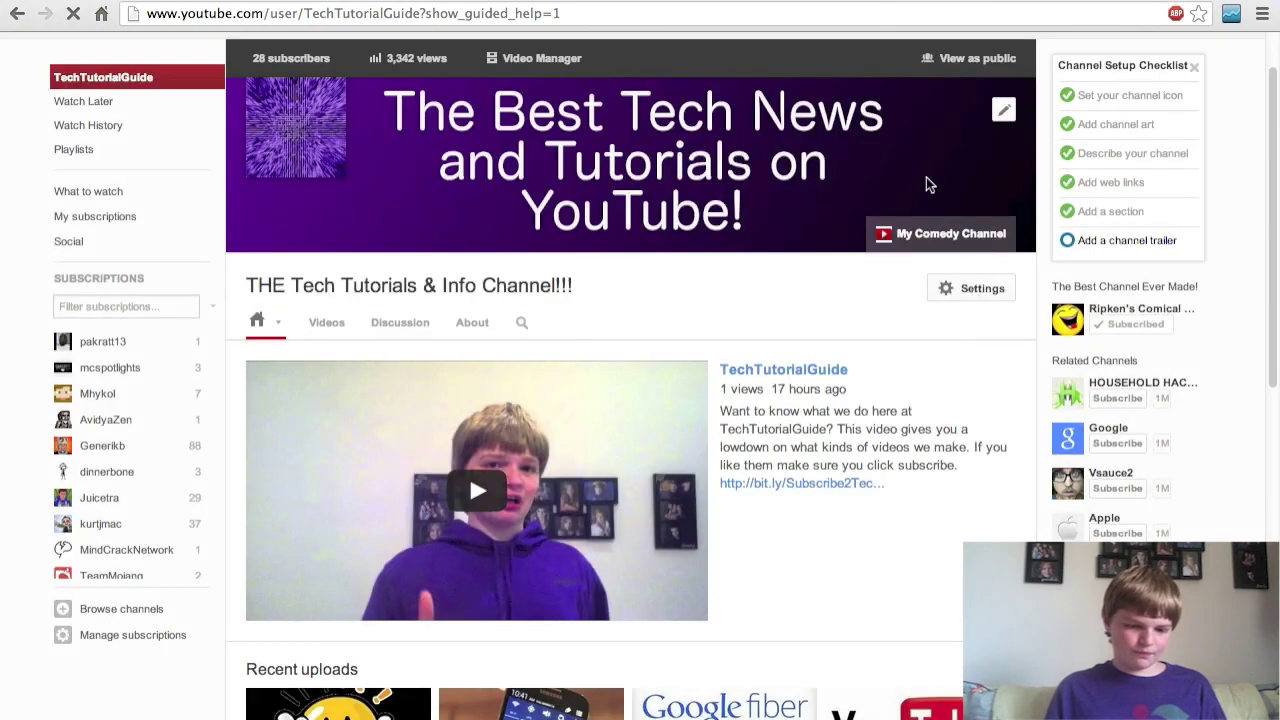
scroll(600, 360, down, 4)
scroll(598, 360, up, 5)
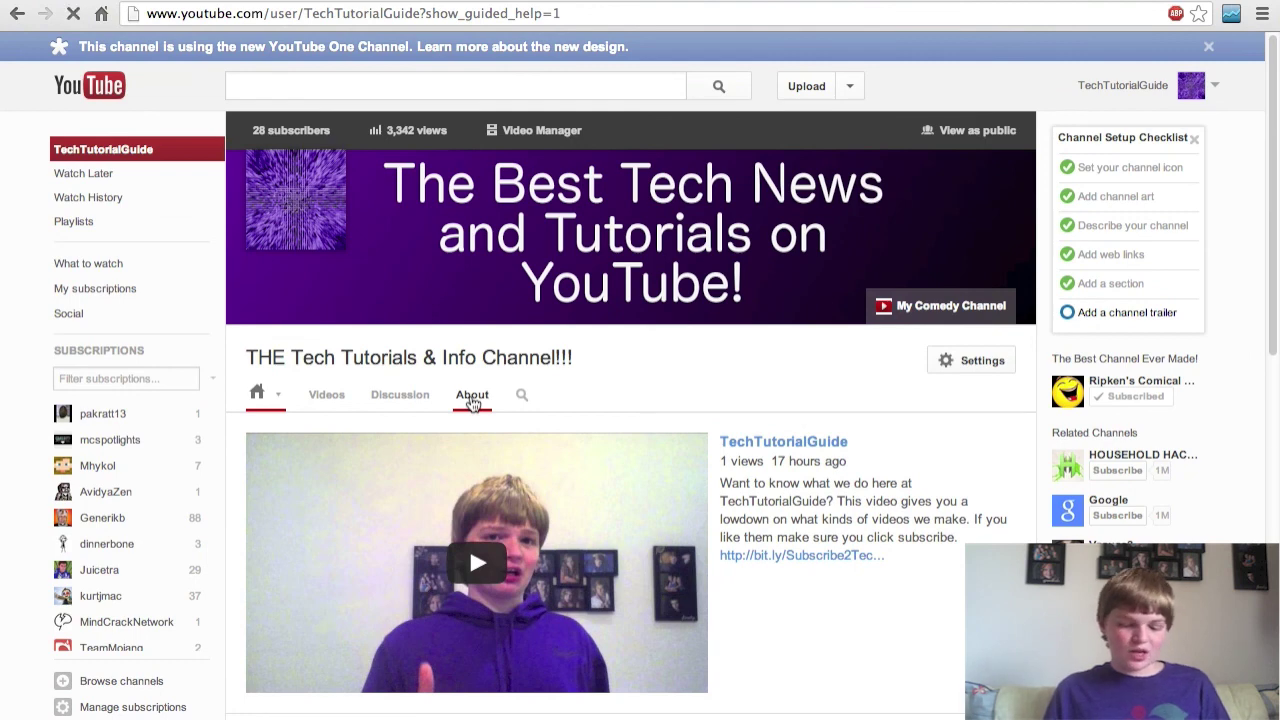
click(472, 398)
click(614, 484)
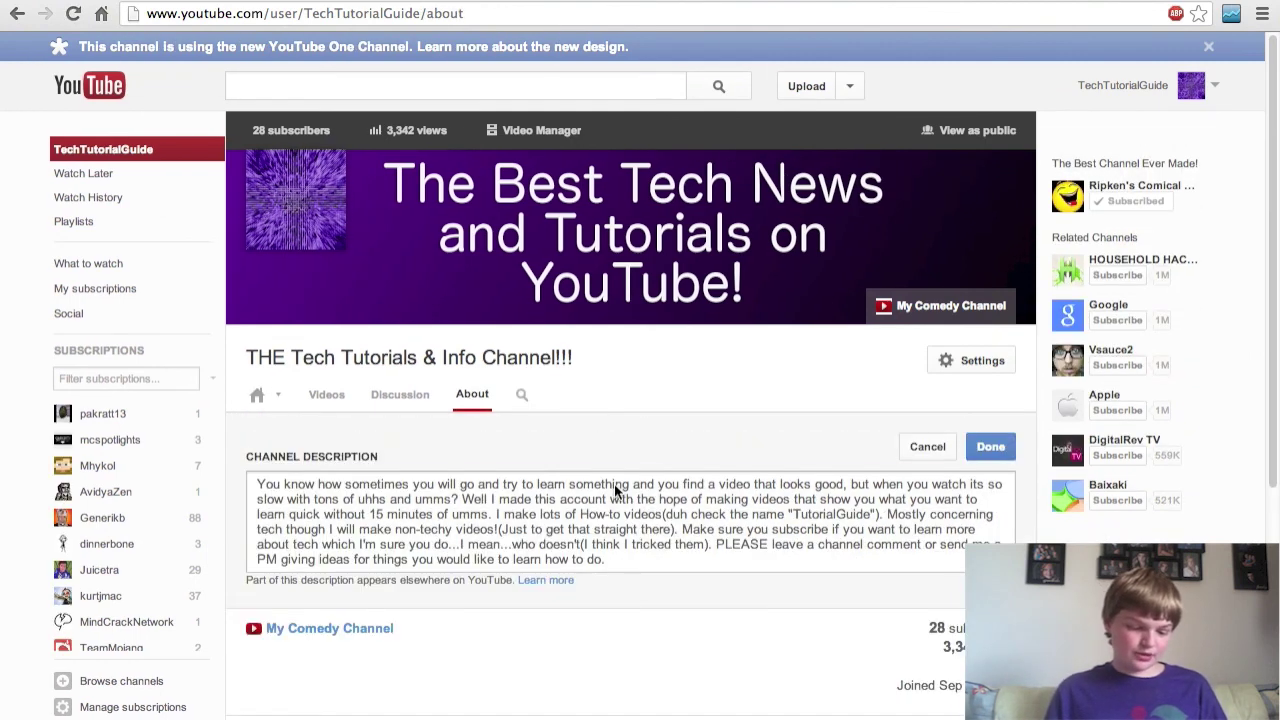
double_click(614, 484)
click(924, 446)
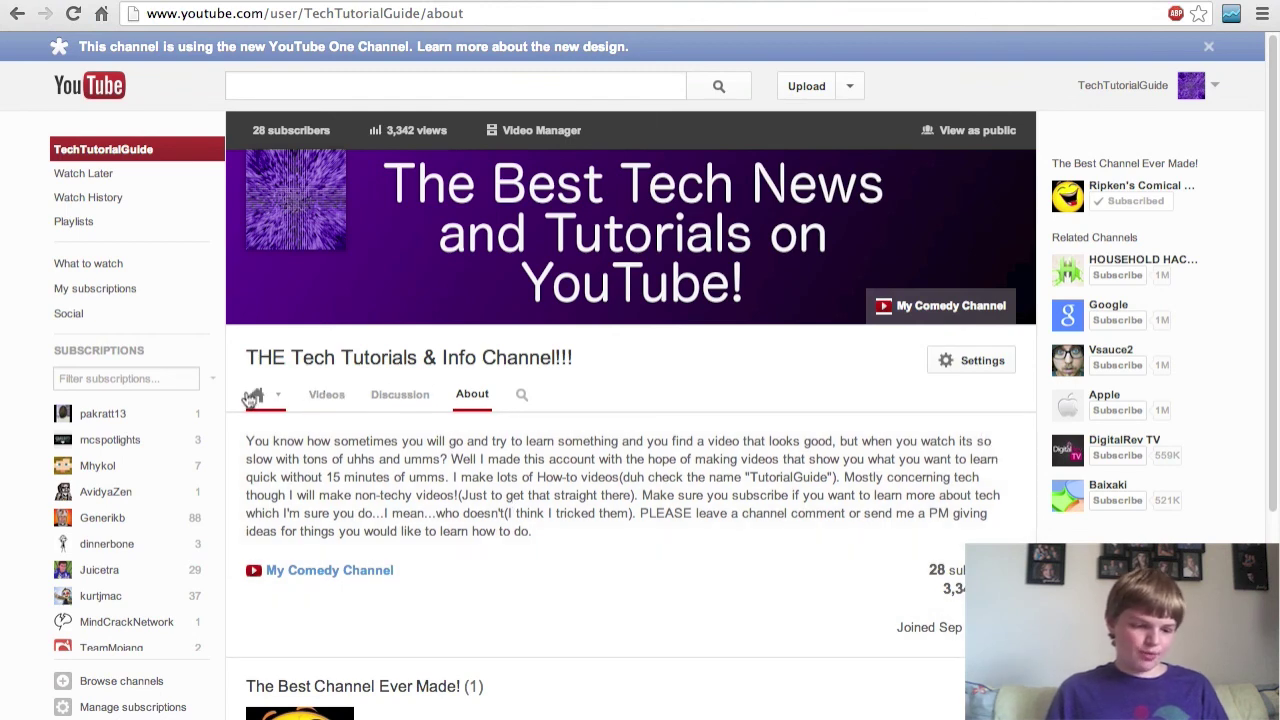
drag(427, 440, 537, 552)
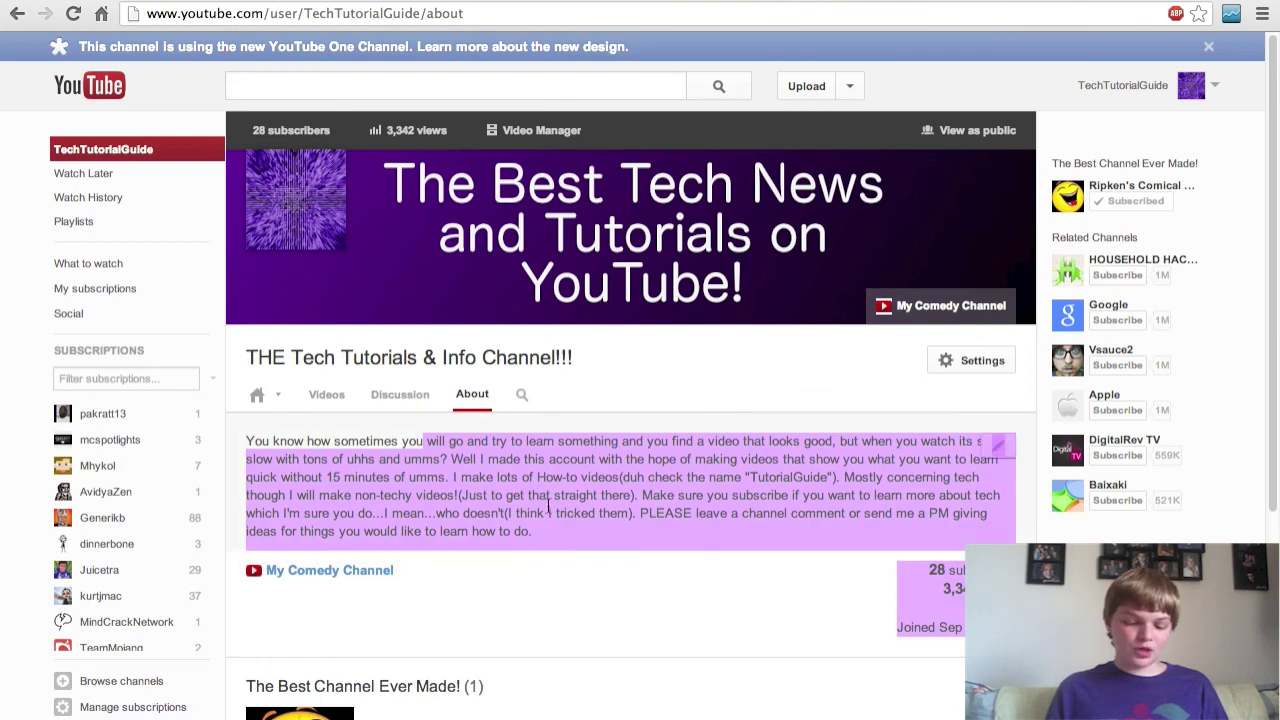
click(532, 502)
click(927, 446)
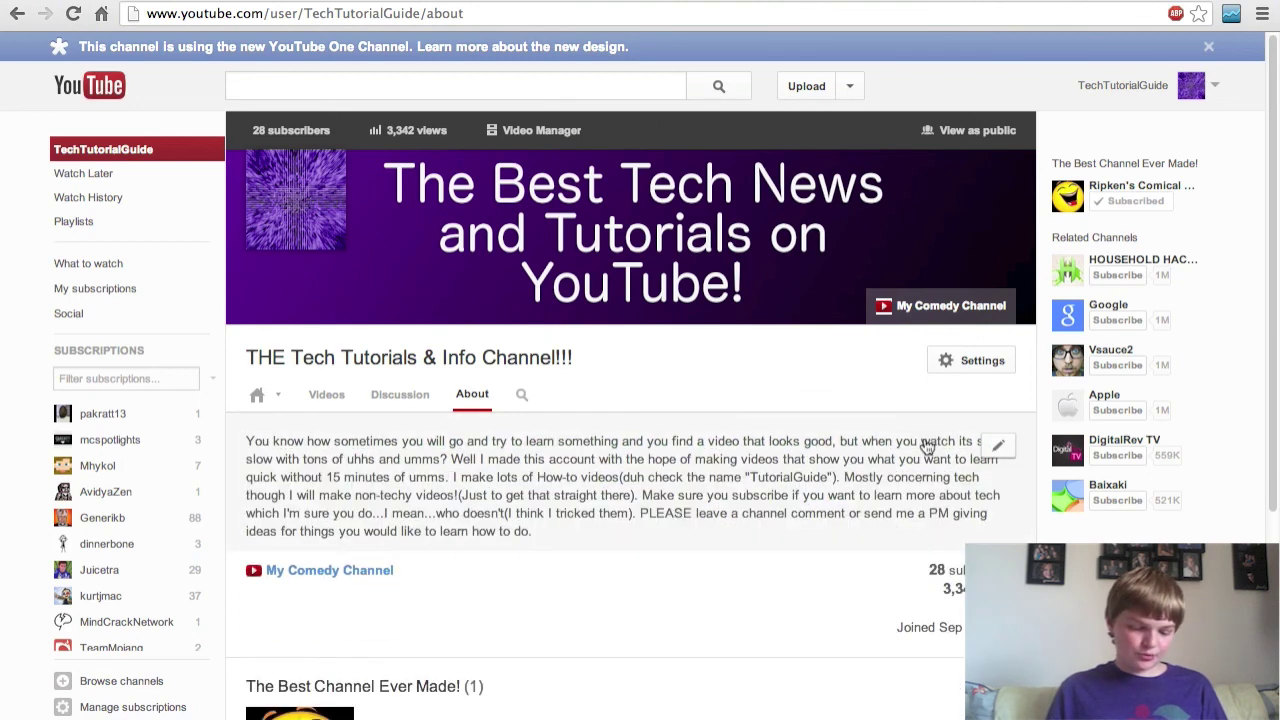
scroll(703, 585, down, 5)
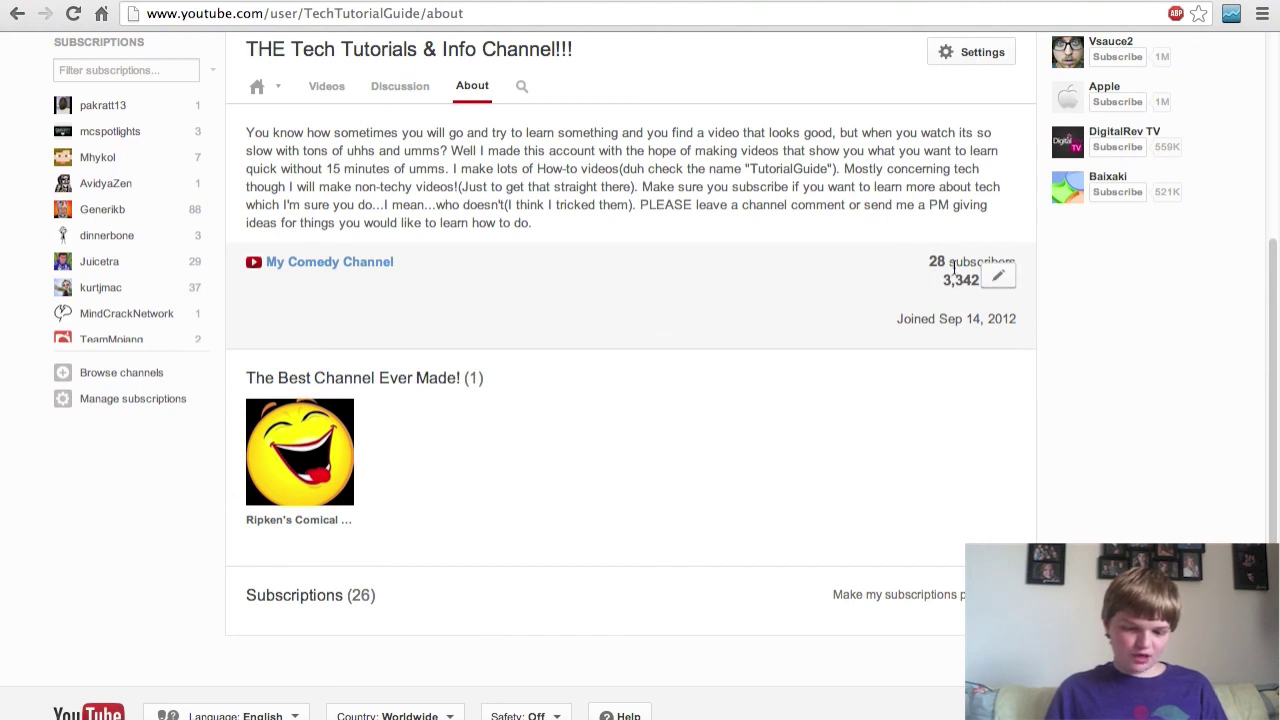
drag(937, 270, 1018, 288)
click(684, 512)
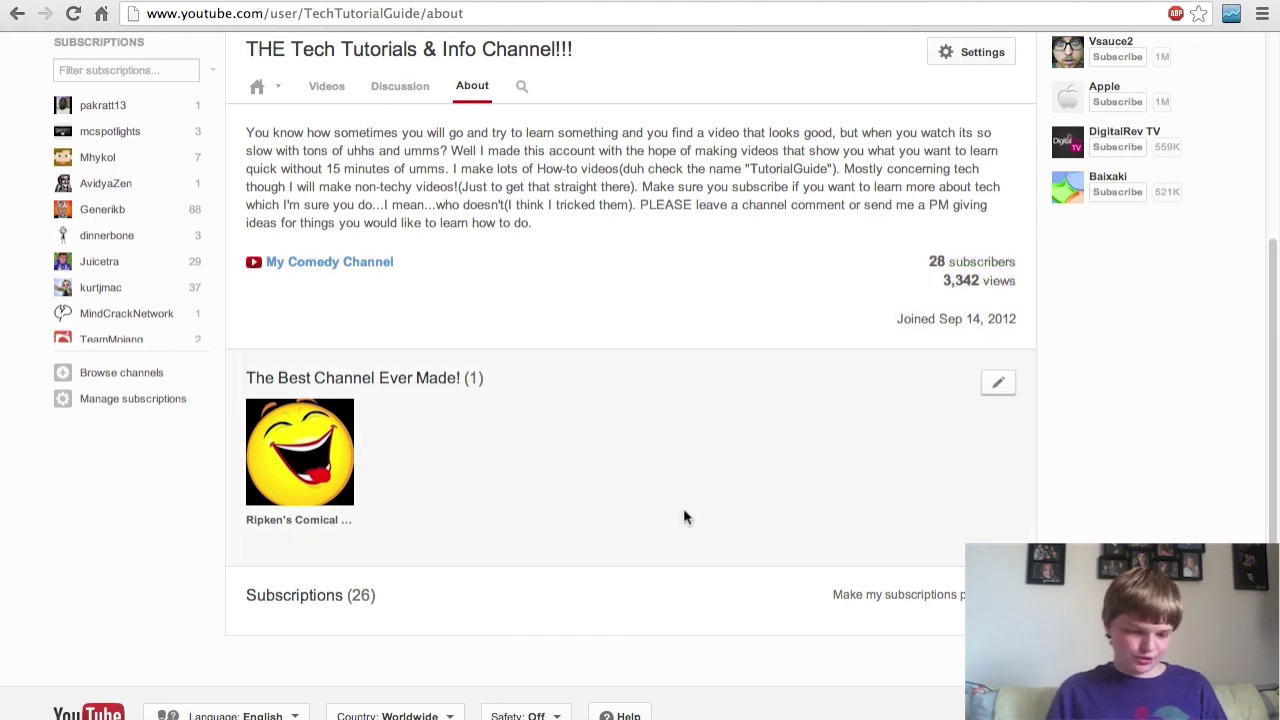
scroll(684, 515, down, 1)
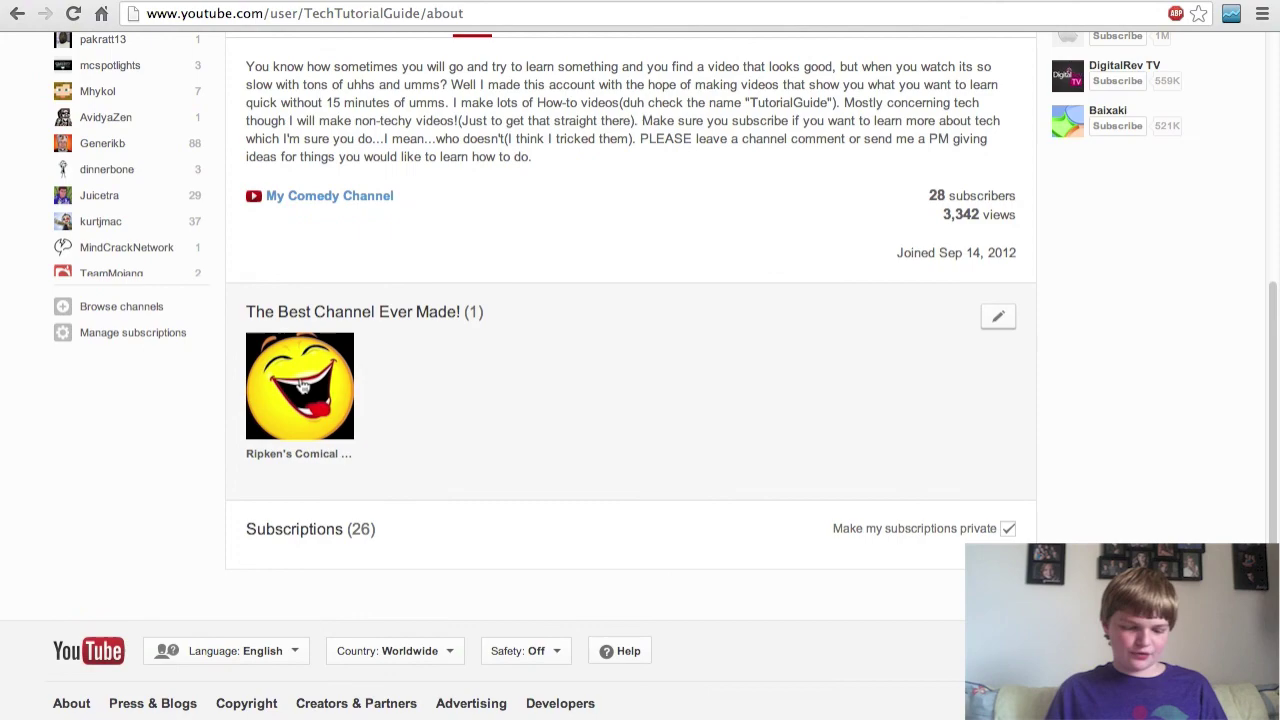
key(BackSpace)
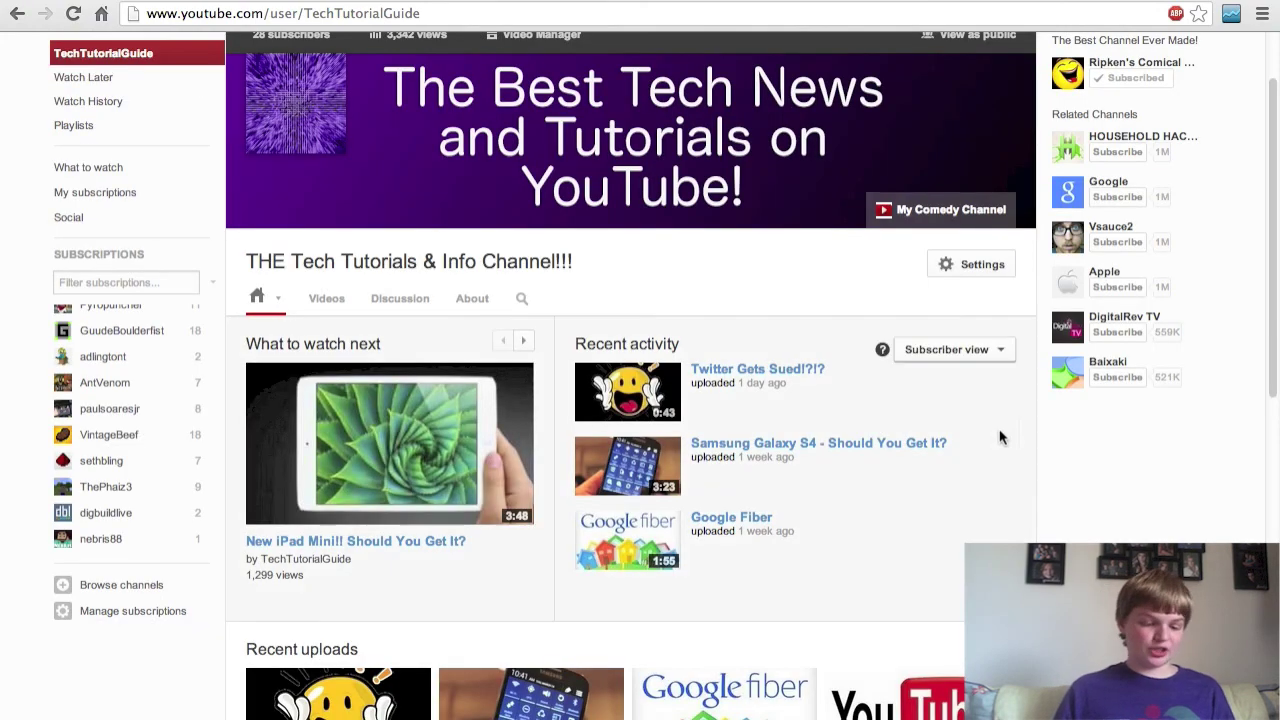
scroll(752, 374, down, 1)
scroll(752, 374, down, 5)
scroll(503, 168, up, 10)
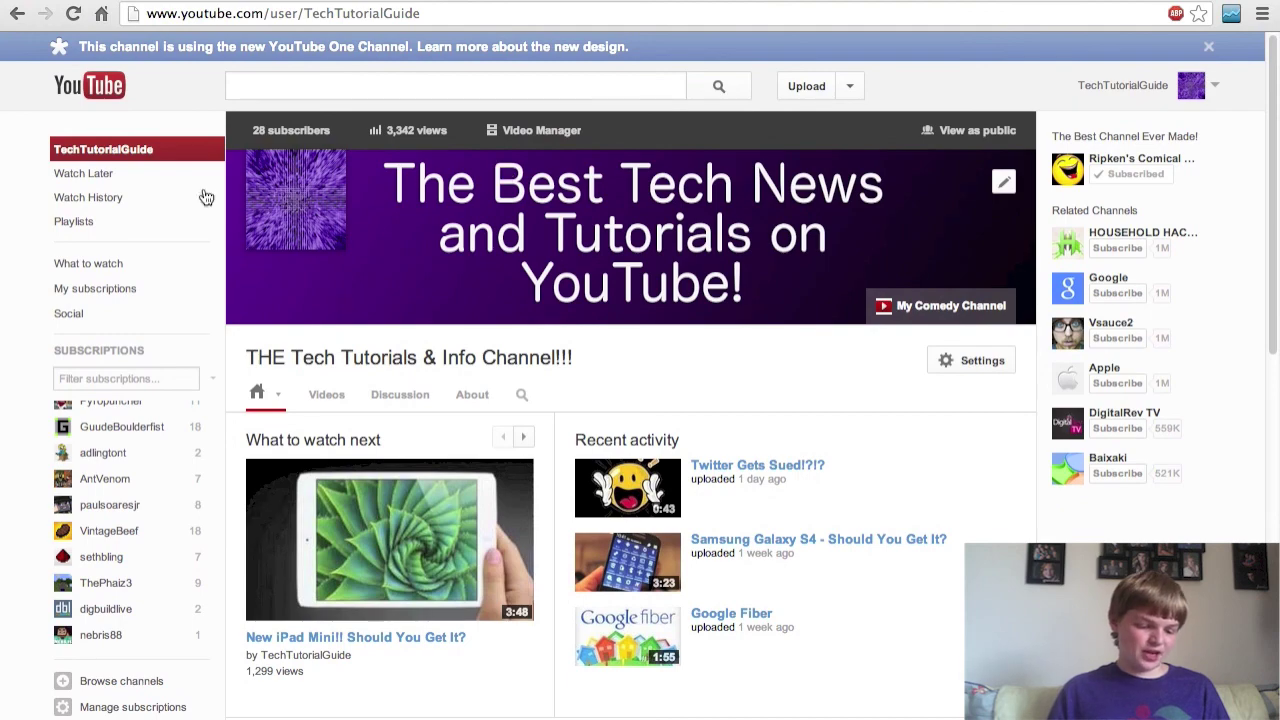
scroll(206, 366, down, 10)
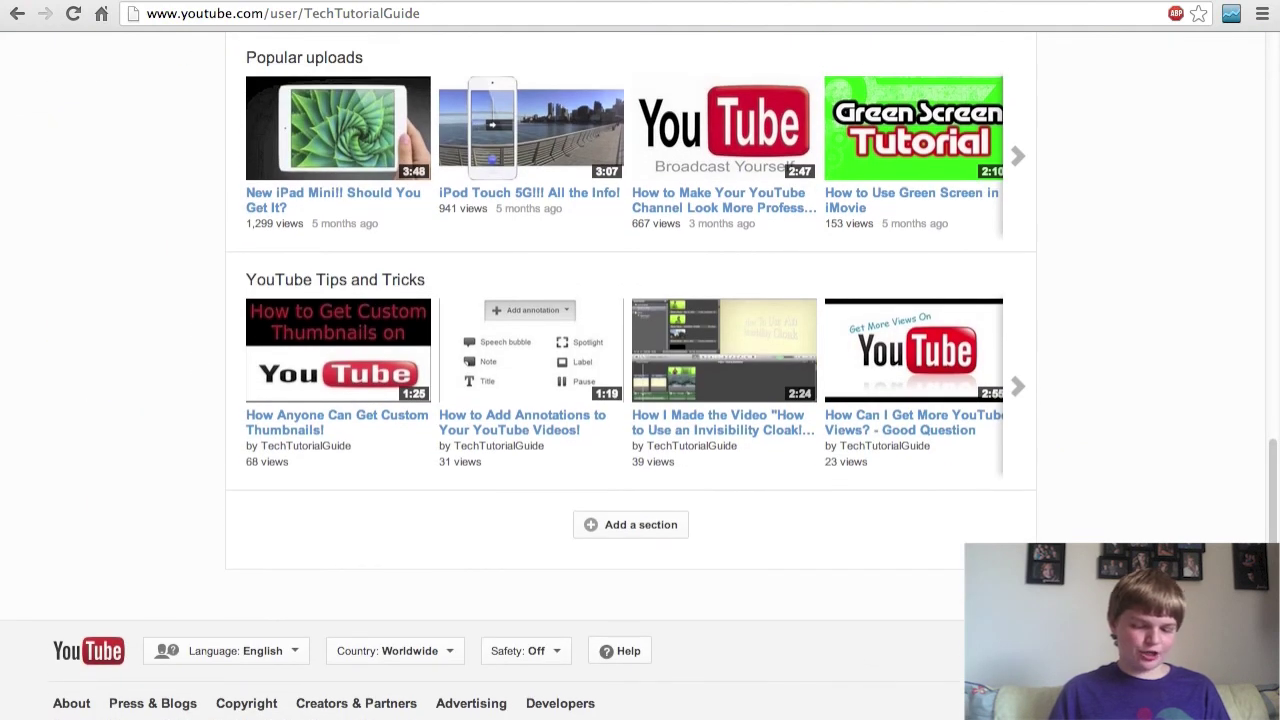
scroll(1080, 474, up, 10)
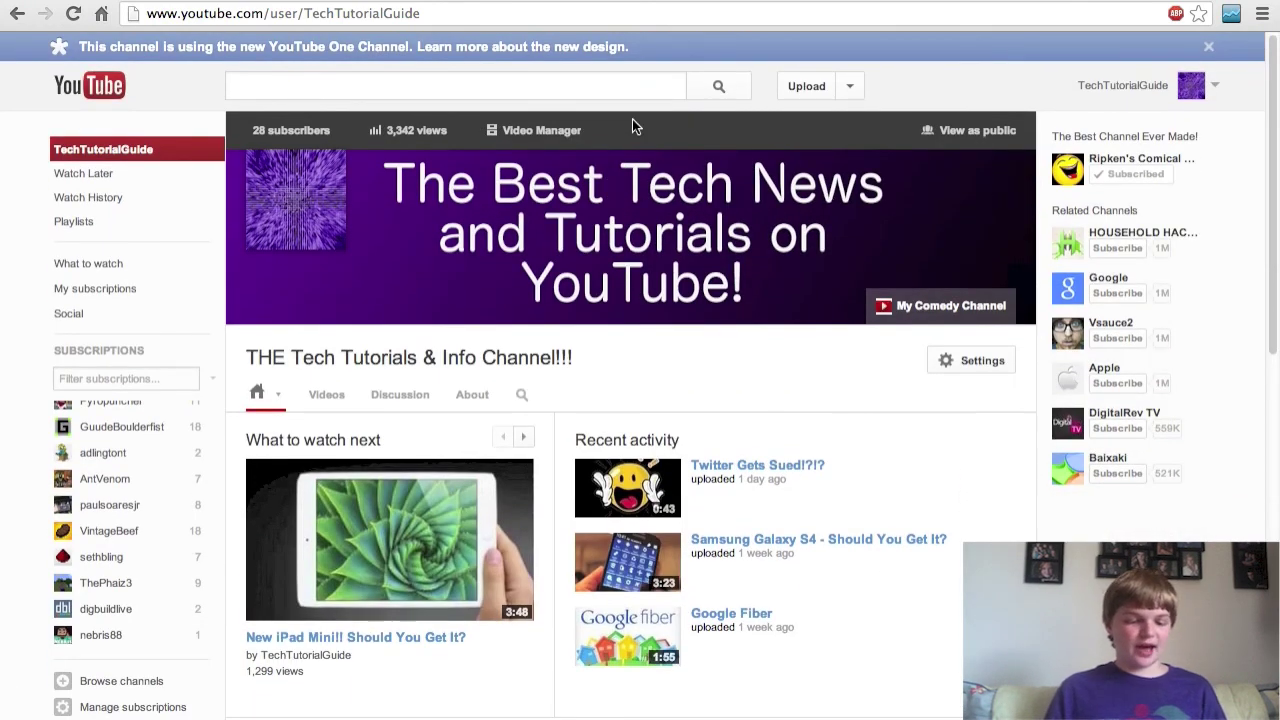
scroll(201, 211, down, 5)
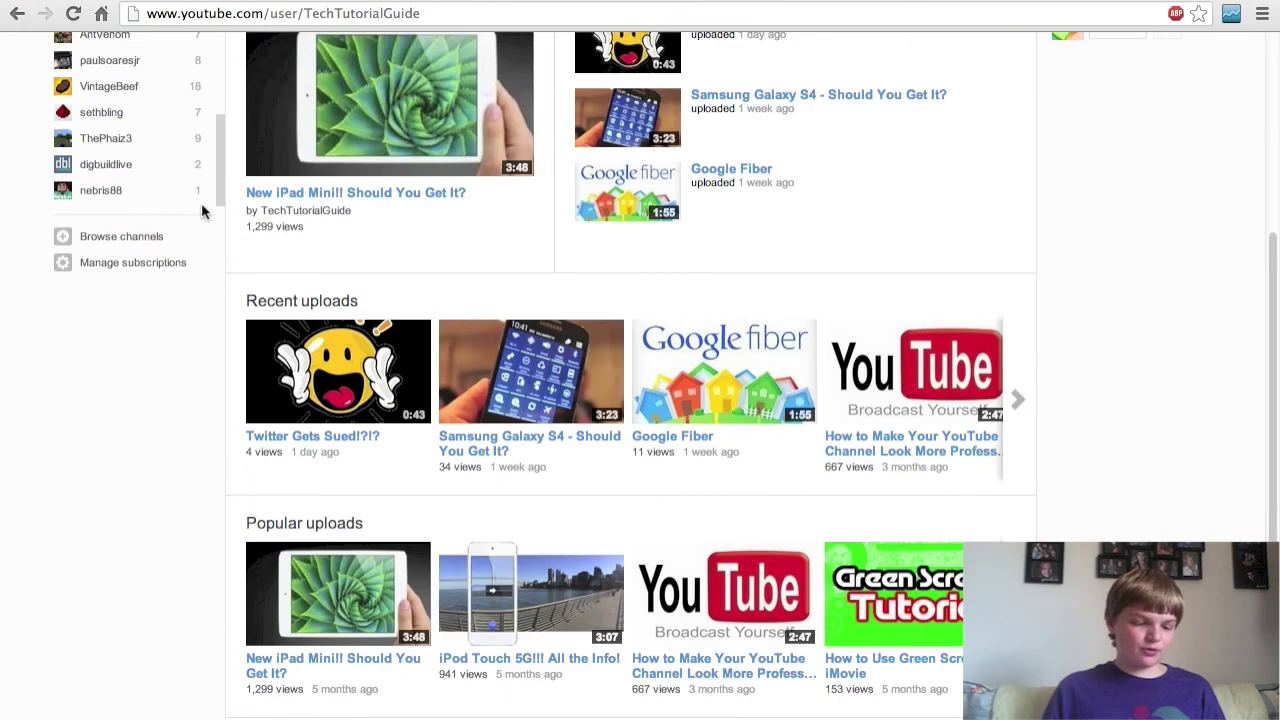
scroll(194, 593, down, 5)
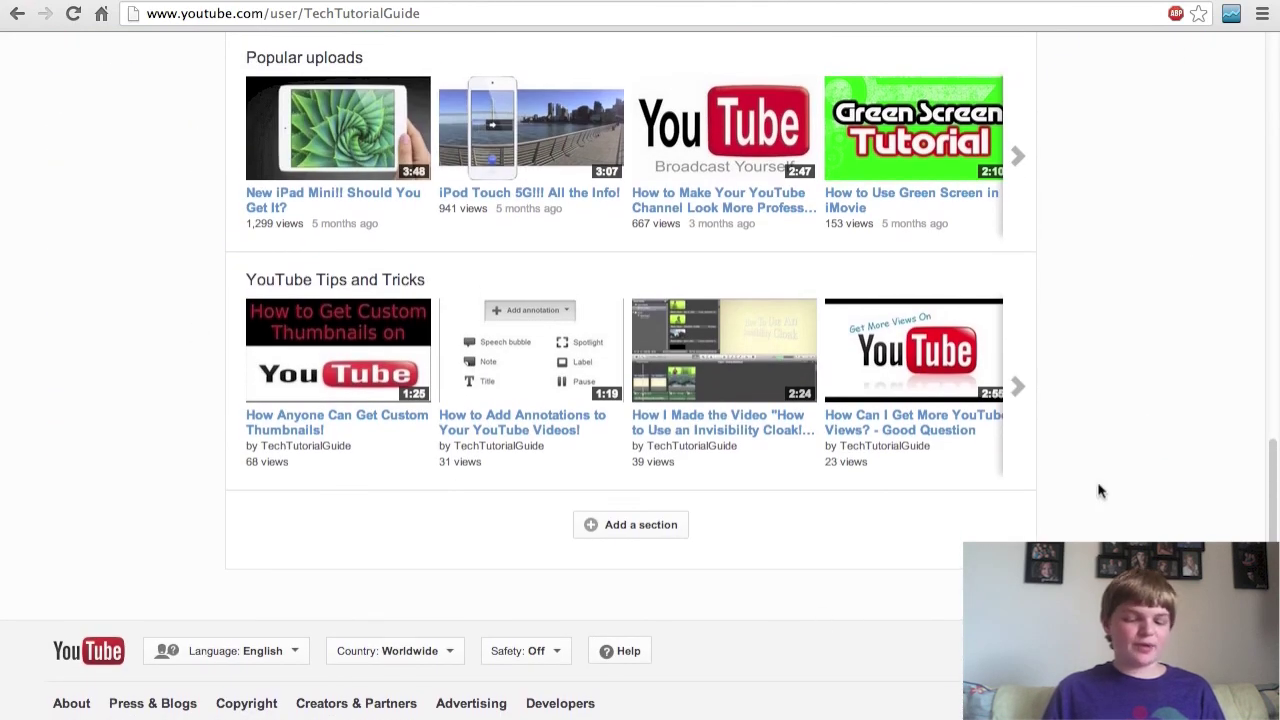
scroll(1099, 491, up, 10)
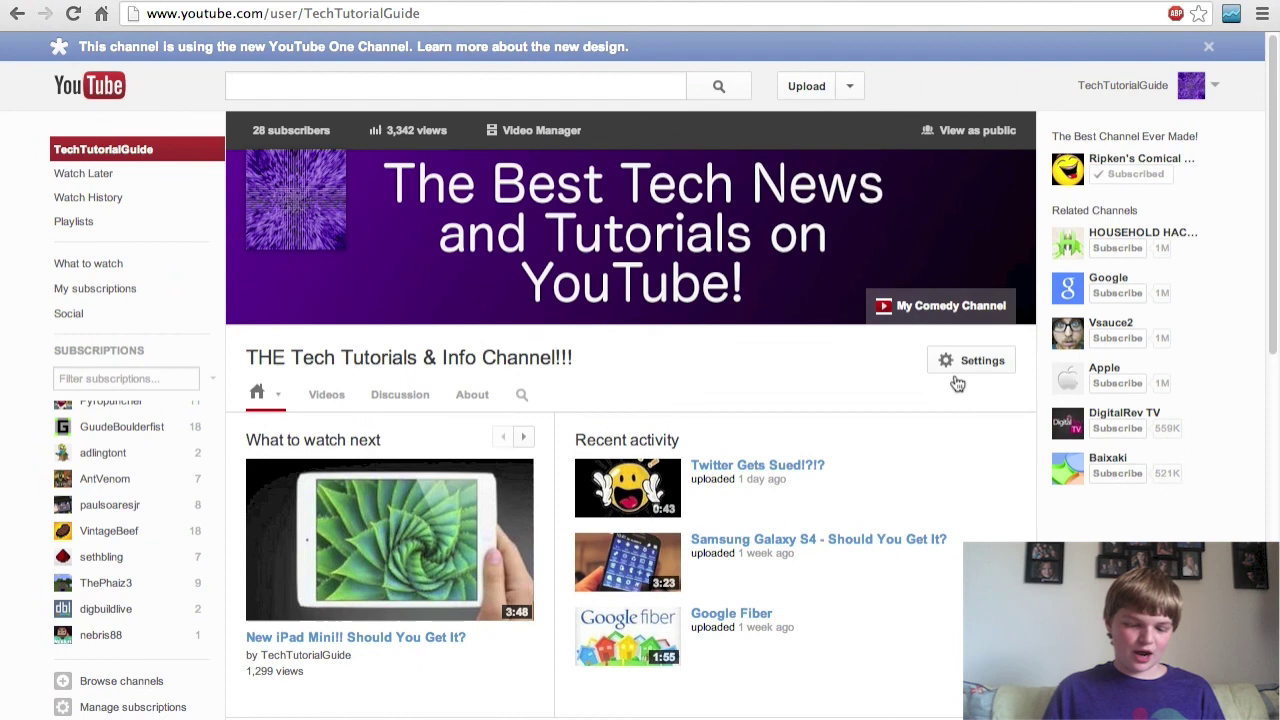
mouse_move(1005, 457)
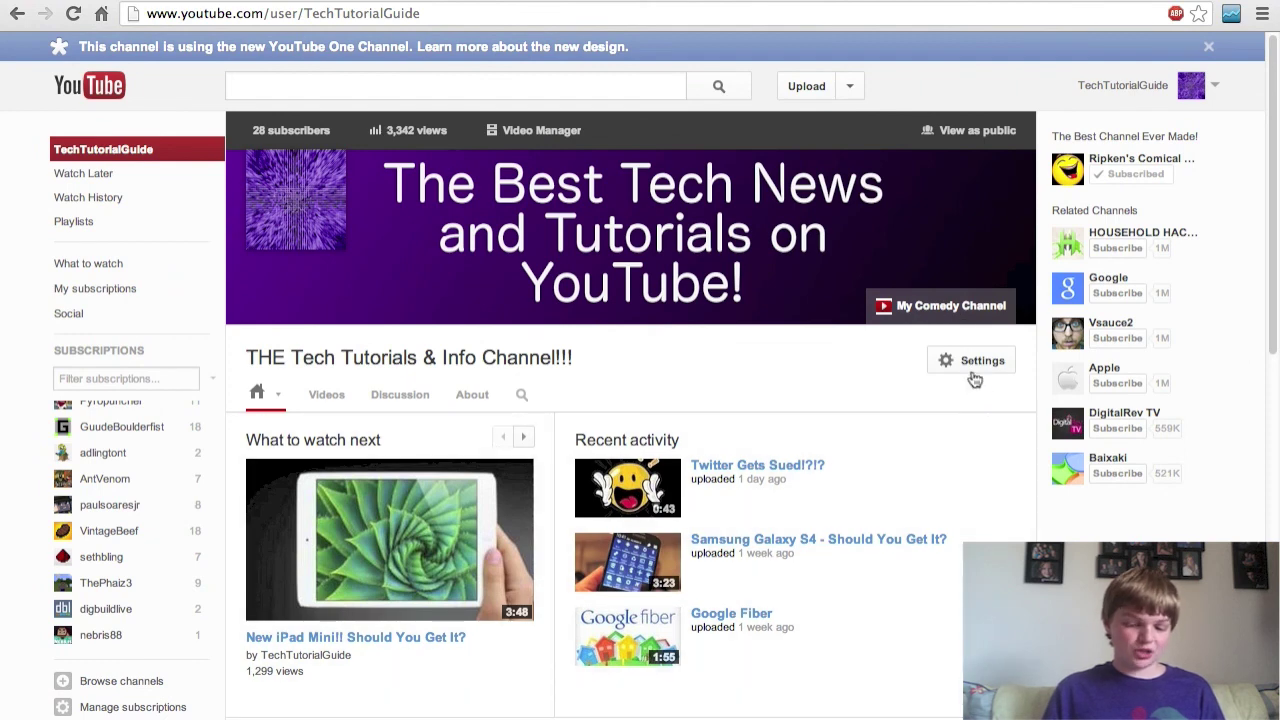